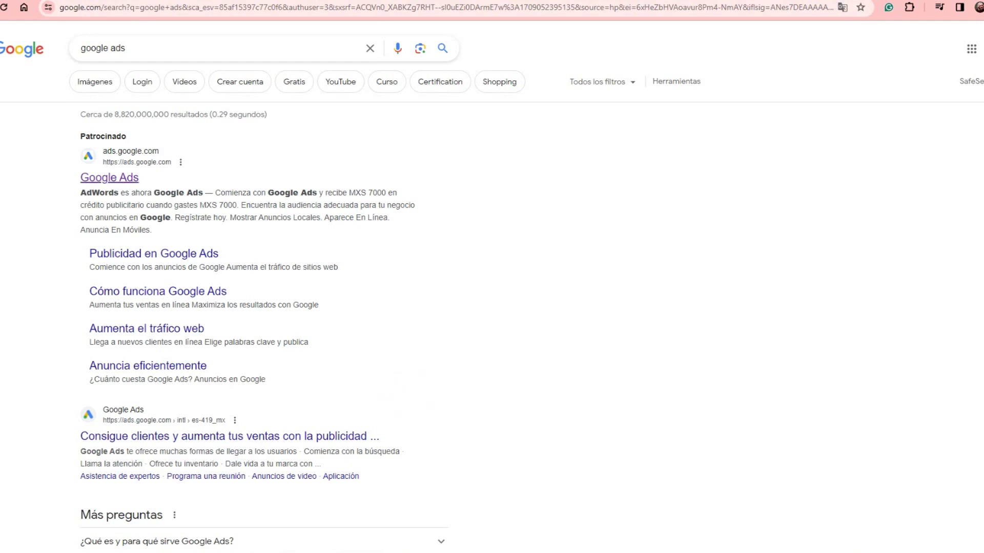
Start the Google Ads sign-up from the sponsored search result and enter Shoescute as the business name
left_click(109, 177)
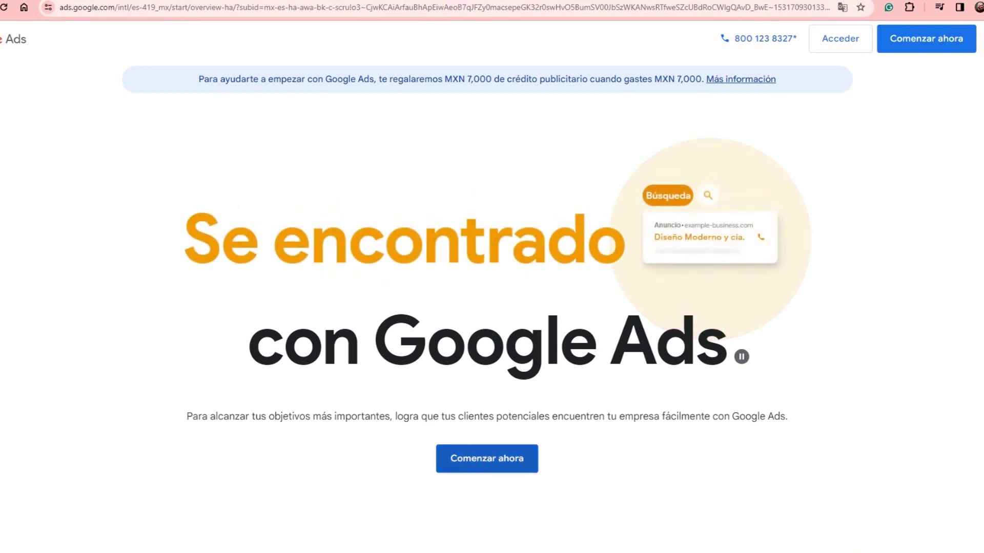
left_click(486, 458)
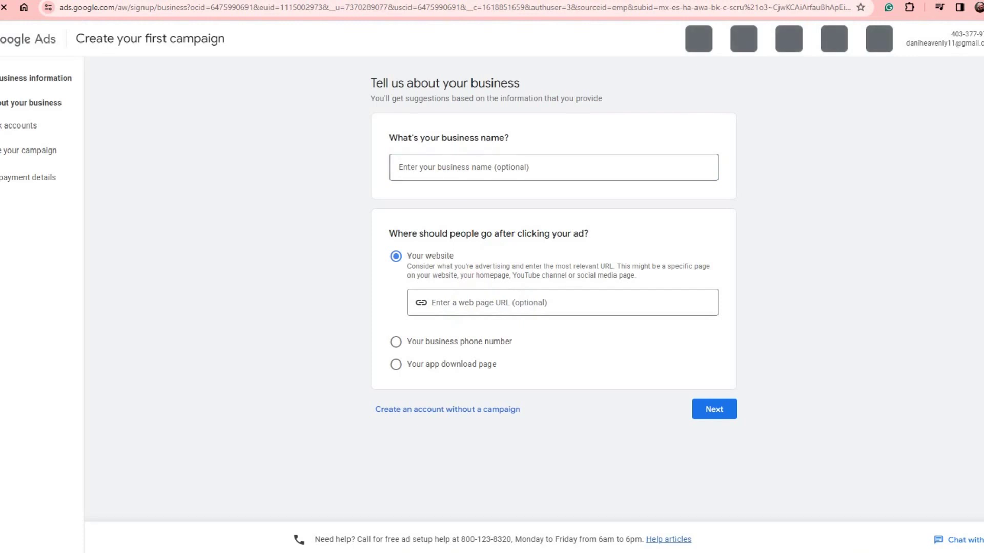
left_click_drag(377, 83, 520, 83)
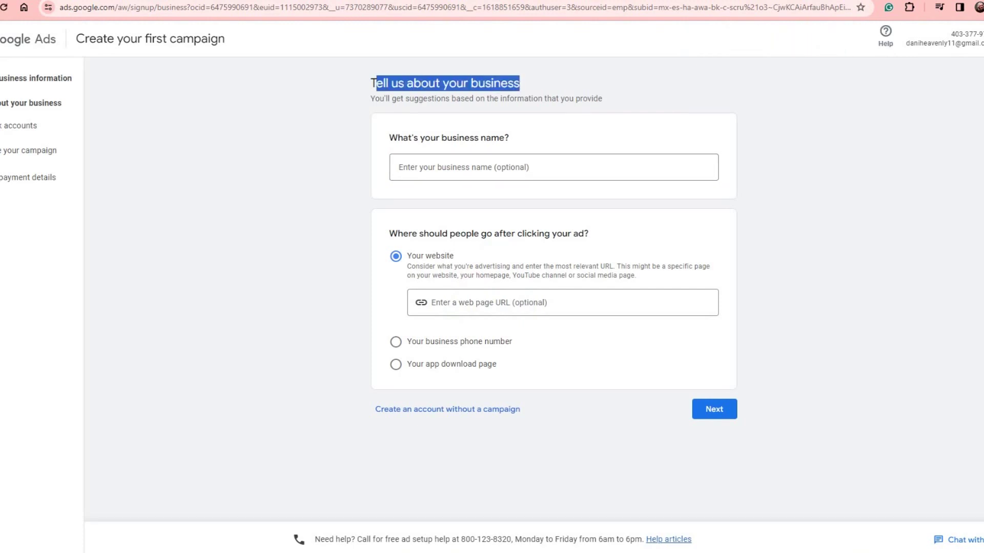
left_click(399, 167)
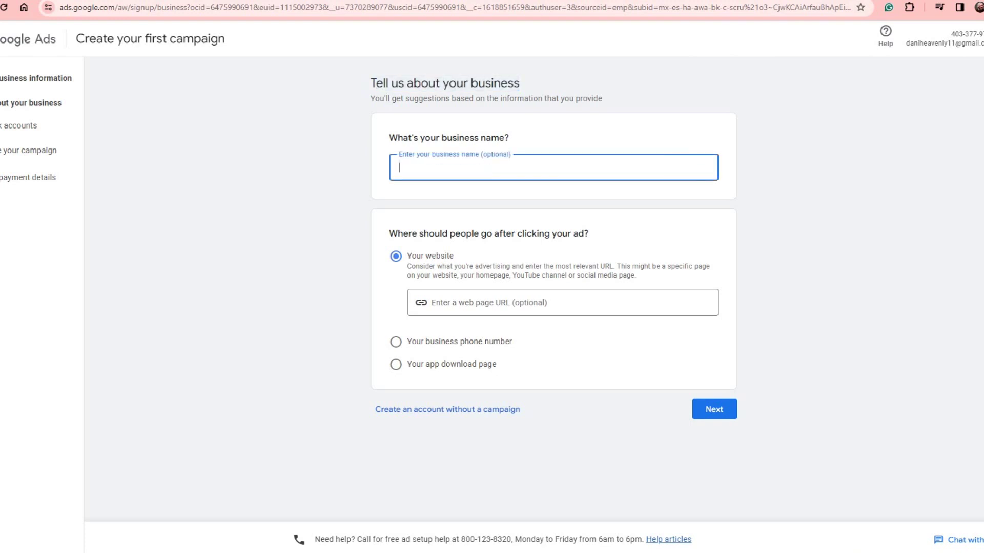
type("Shoescute")
Compare the business phone number and app download page destinations for the ad, ending on Your website
left_click_drag(398, 234, 589, 234)
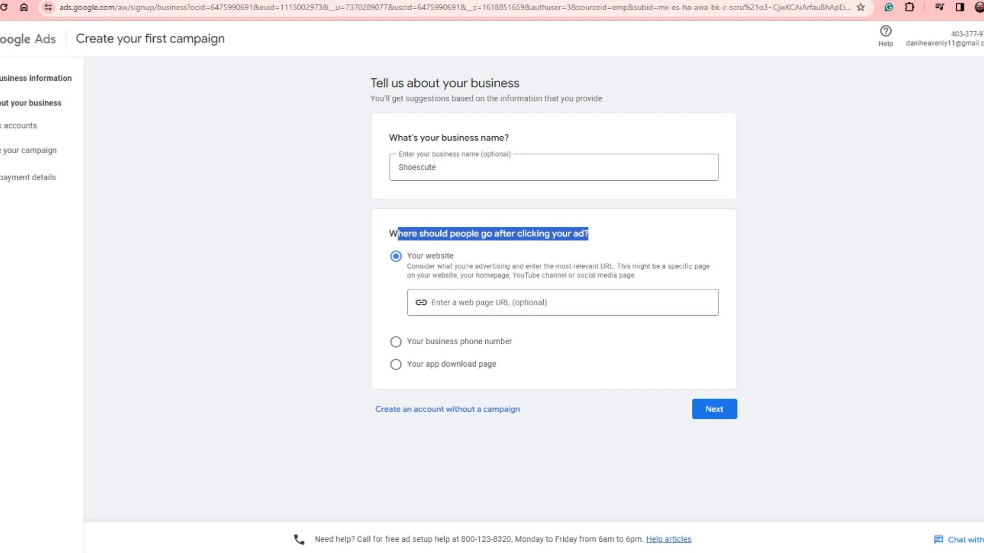
left_click(396, 341)
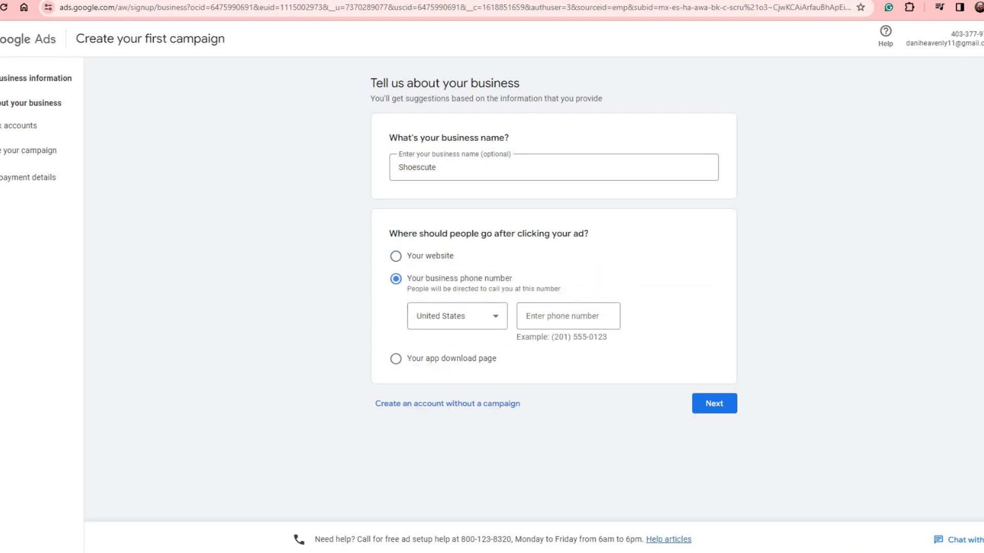
left_click(396, 359)
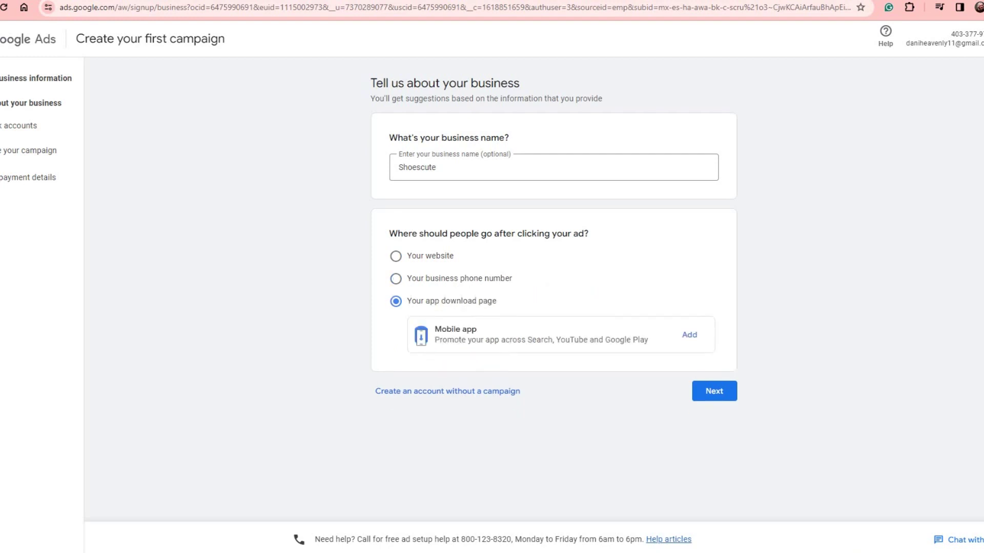
left_click(395, 257)
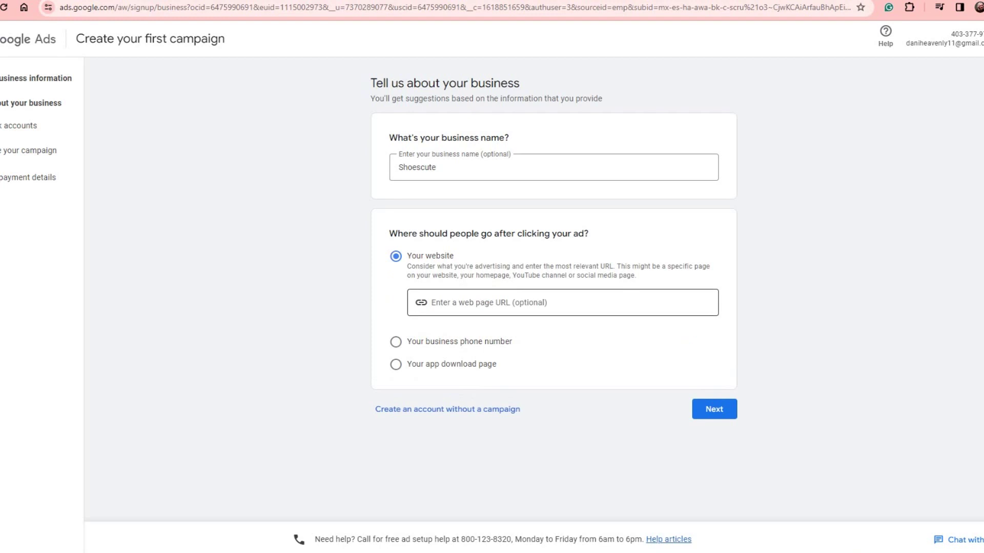
Continue with the web page URL left blank and skip linking additional accounts
left_click(432, 302)
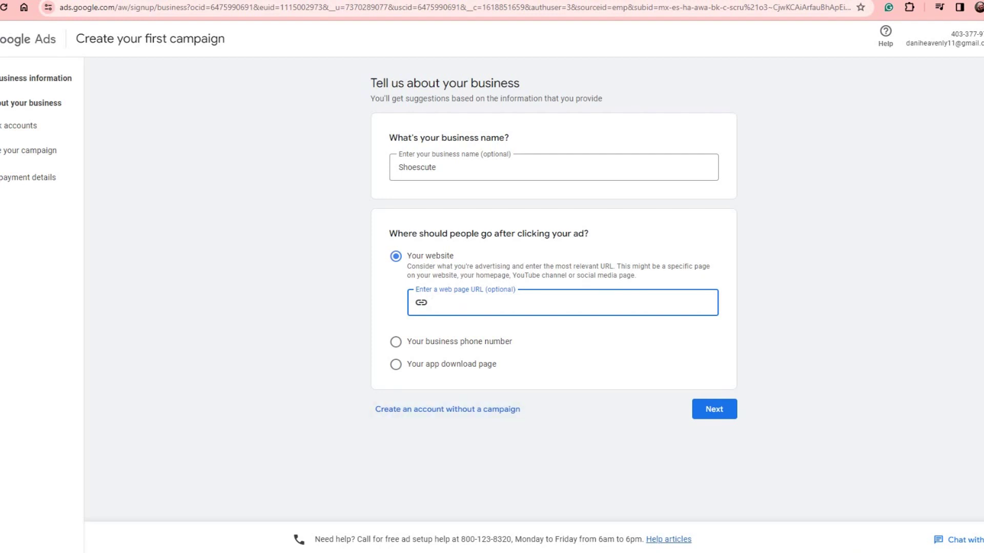
key("Return")
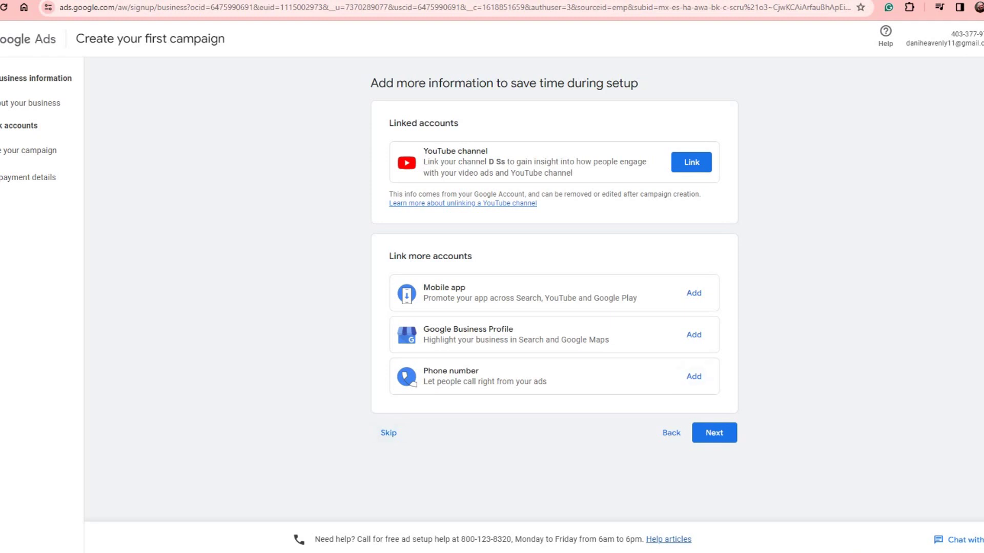
left_click(389, 433)
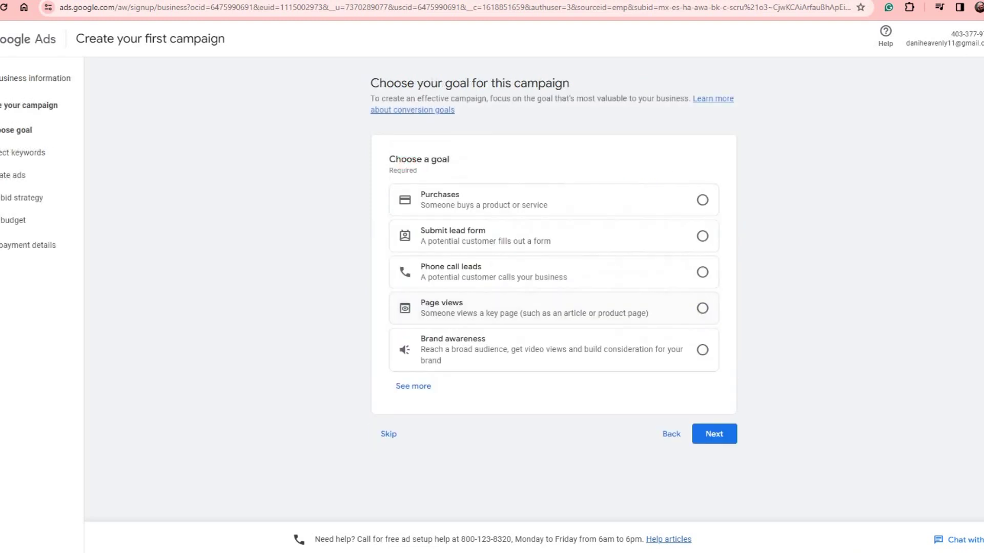
Expand and look through the full list of campaign goals, and skip choosing a goal
mouse_move(386, 99)
left_mouse_down()
mouse_move(527, 84)
mouse_move(370, 99)
left_mouse_up()
left_click(413, 385)
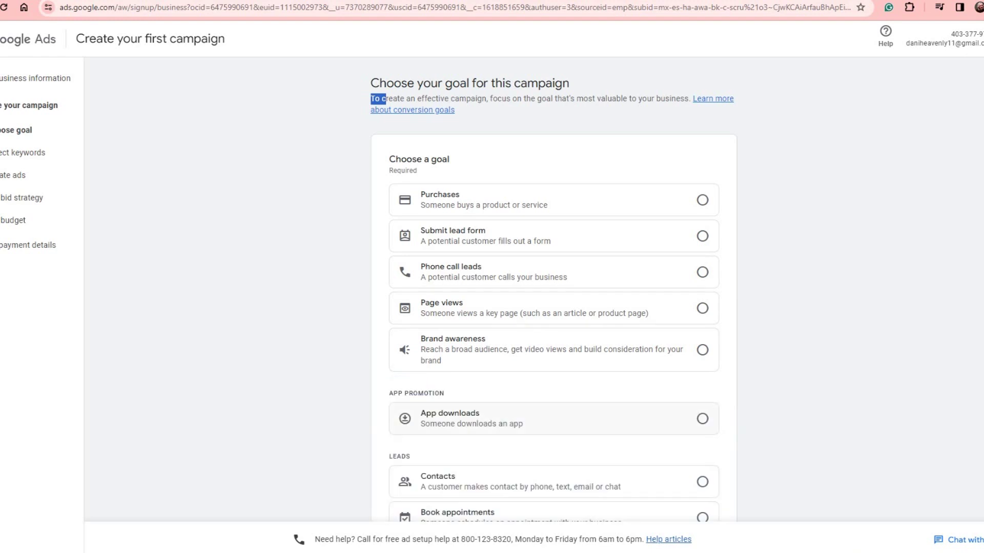
scroll(413, 385, "down", 1)
scroll(554, 288, "down", 7)
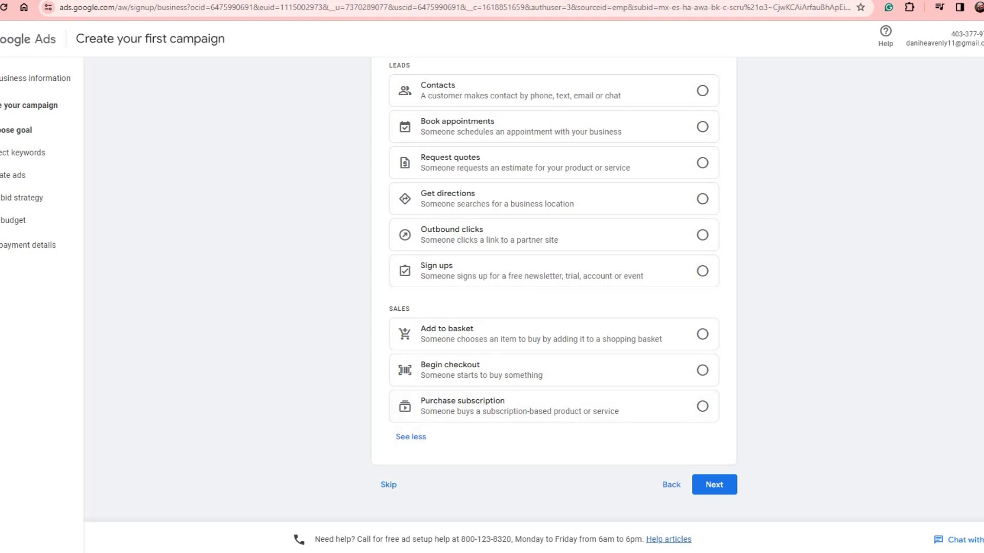
scroll(553, 287, "up", 6)
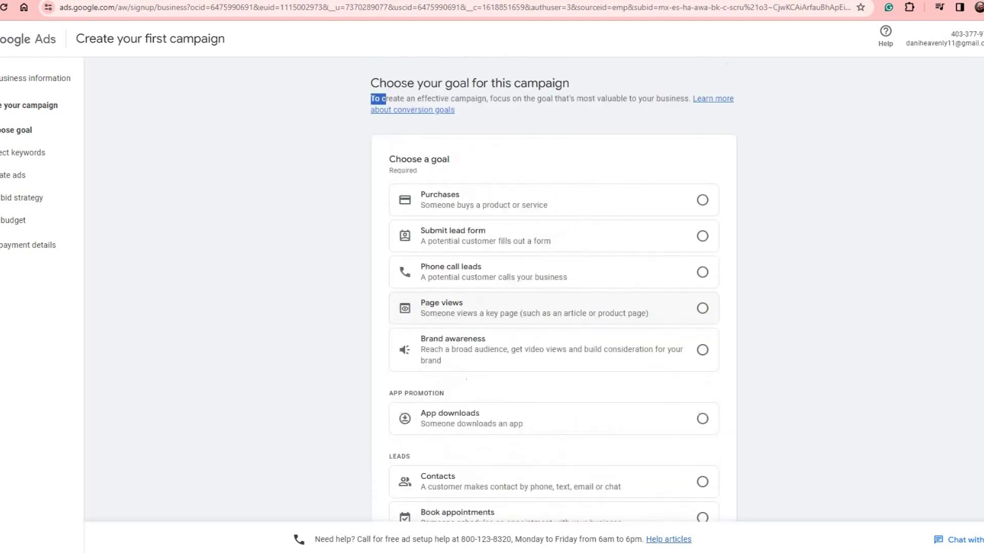
scroll(554, 287, "down", 7)
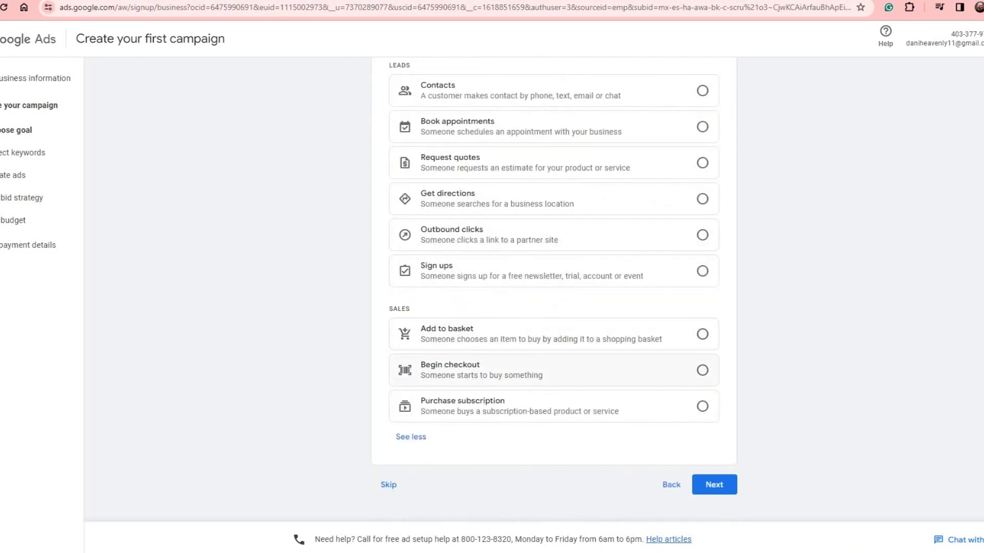
scroll(553, 287, "up", 3)
scroll(553, 287, "up", 5)
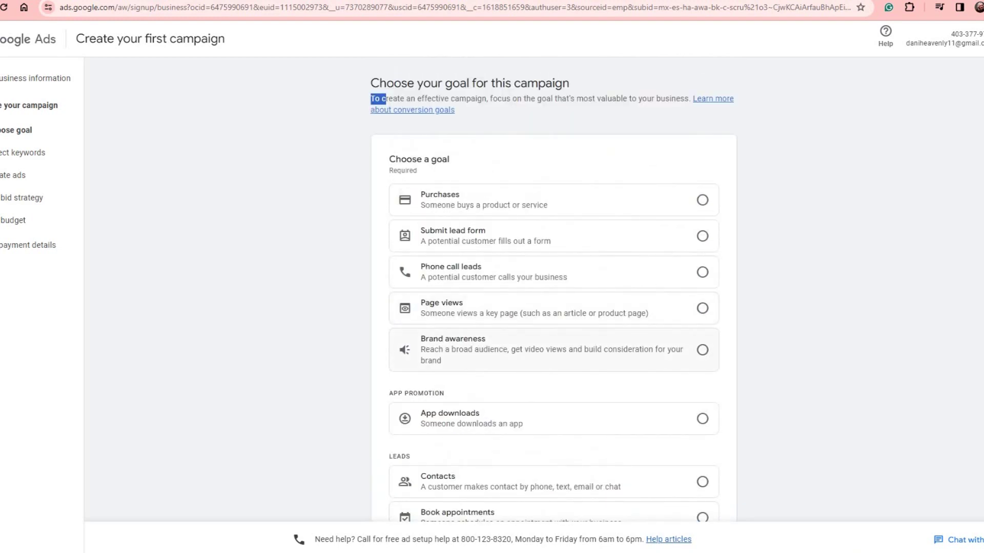
scroll(553, 287, "down", 8)
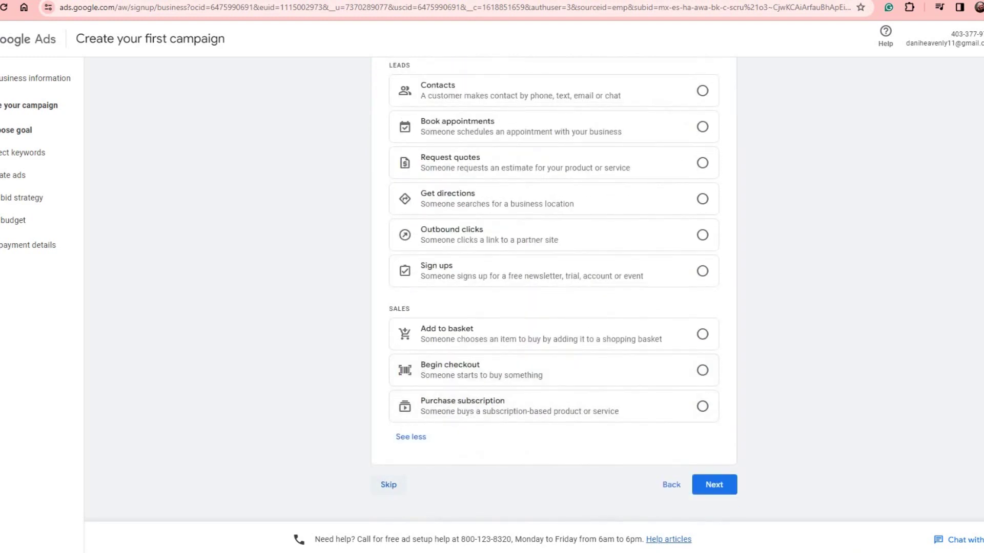
left_click(388, 484)
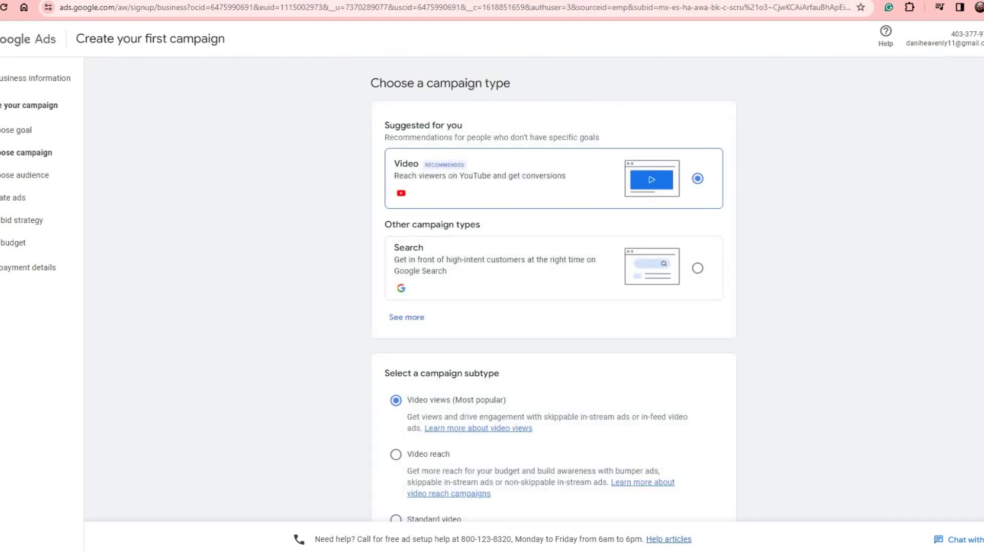
Expand the list of campaign types, select Search as the campaign type and continue to the keyword setup
scroll(554, 289, "down", 3)
scroll(554, 290, "up", 3)
scroll(553, 289, "down", 3)
scroll(554, 290, "up", 2)
left_click(406, 318)
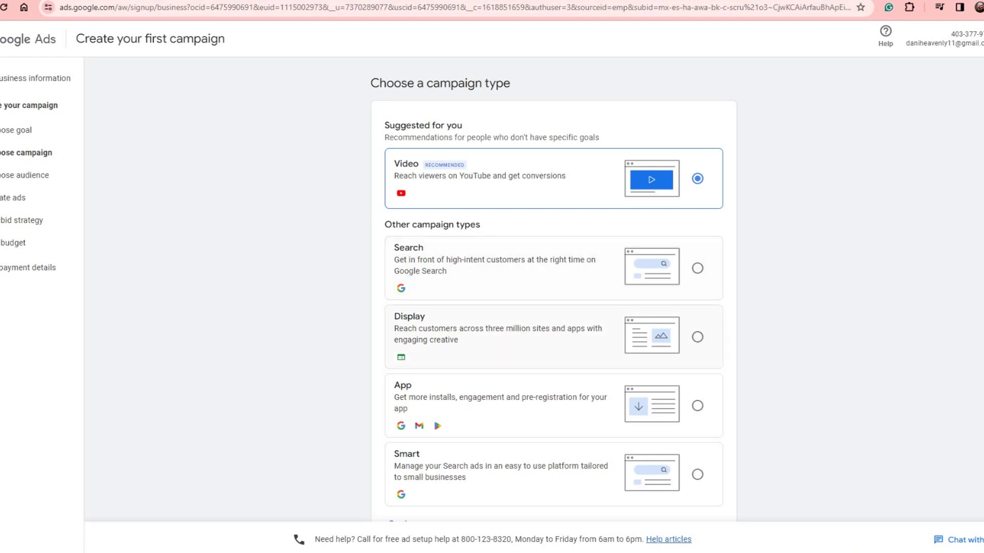
scroll(554, 290, "down", 2)
scroll(554, 289, "down", 2)
scroll(553, 290, "up", 4)
left_click(553, 268)
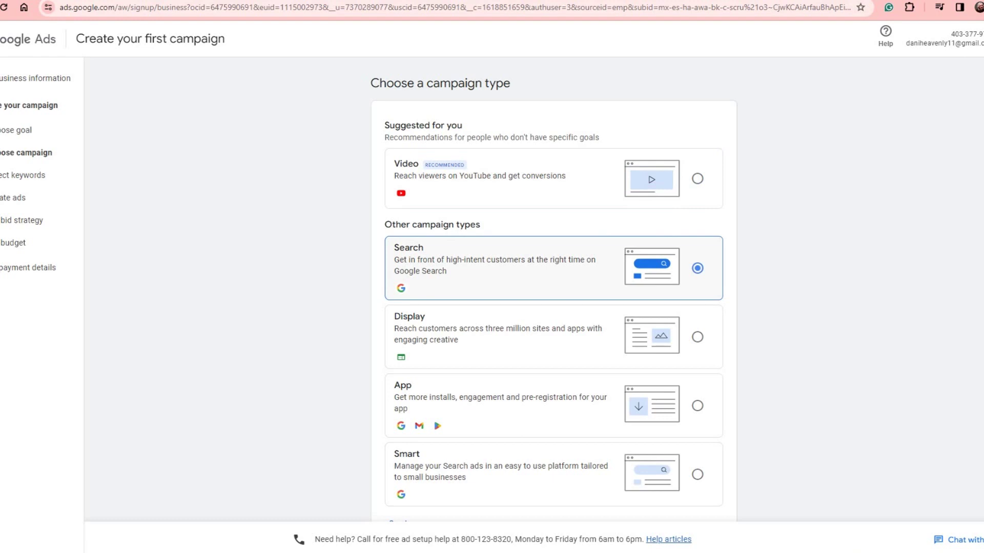
scroll(553, 292, "down", 2)
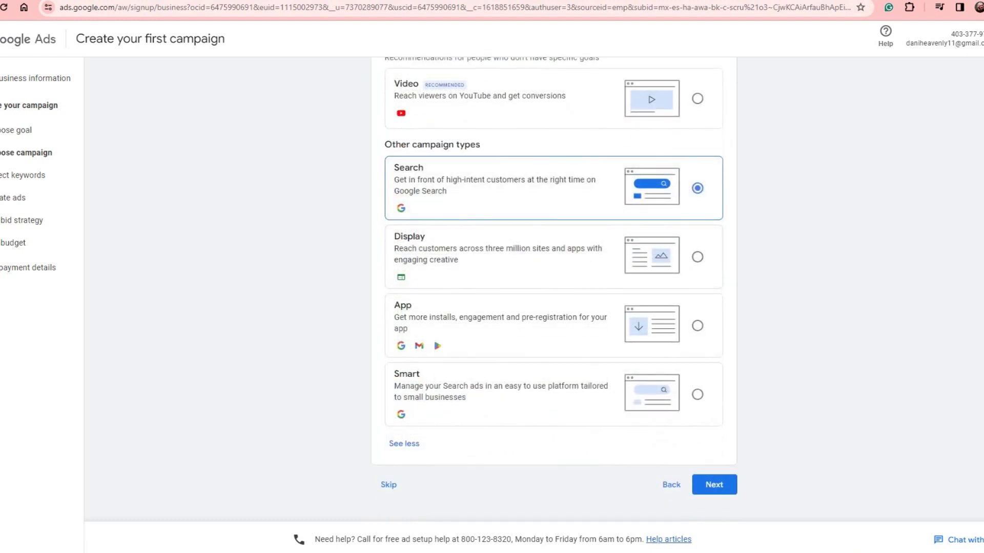
left_click(713, 484)
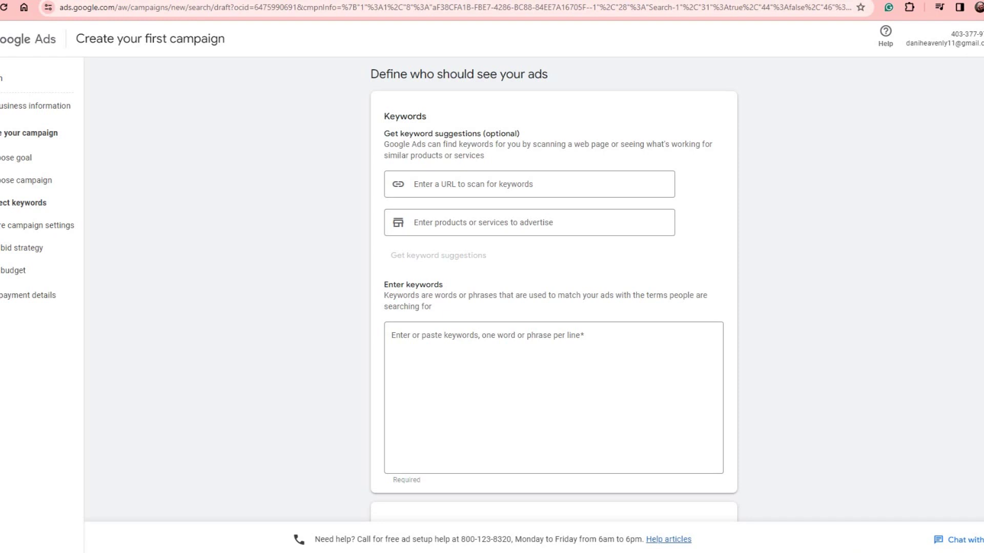
Look over the keyword fields and More settings, and try to continue without entering any keywords
left_click(415, 184)
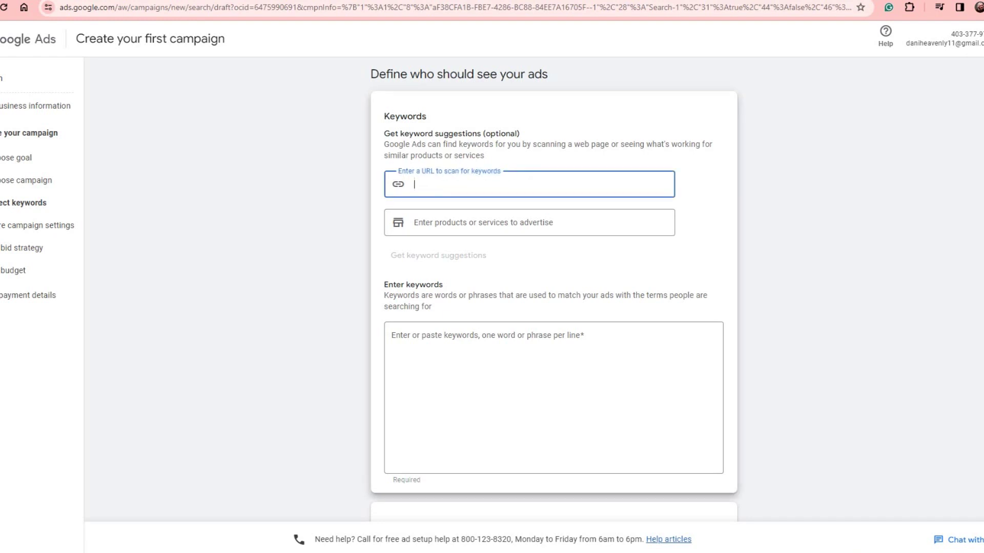
left_click_drag(384, 284, 443, 284)
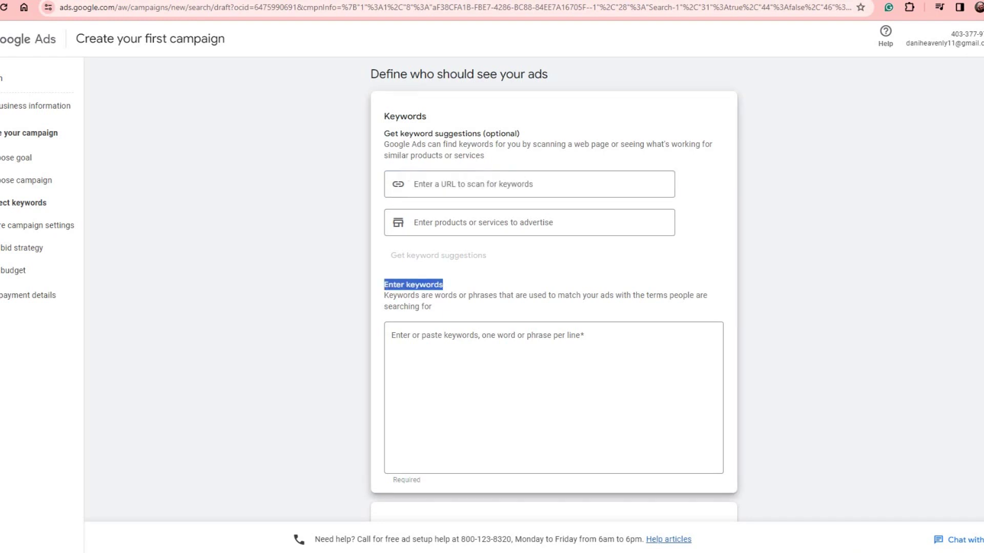
scroll(553, 287, "down", 1)
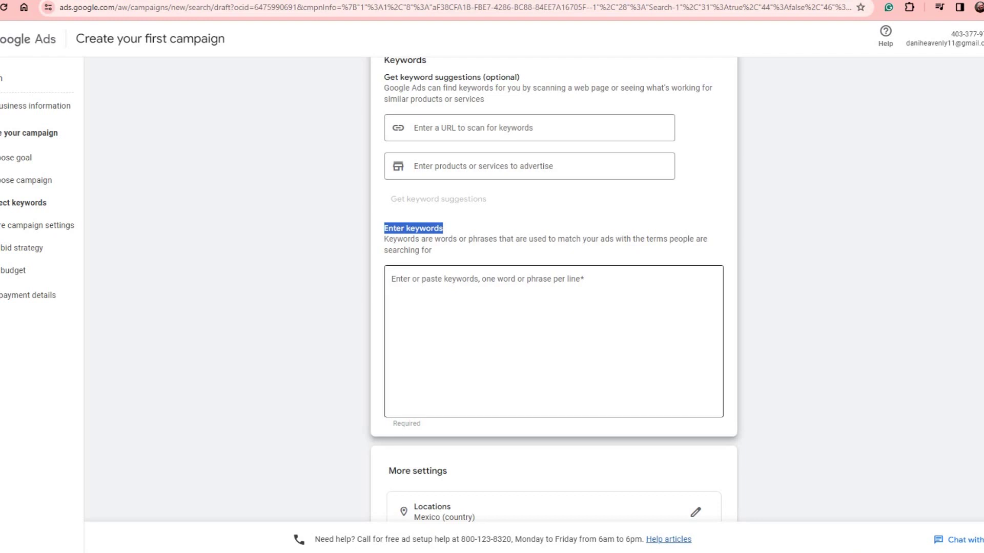
scroll(553, 287, "down", 2)
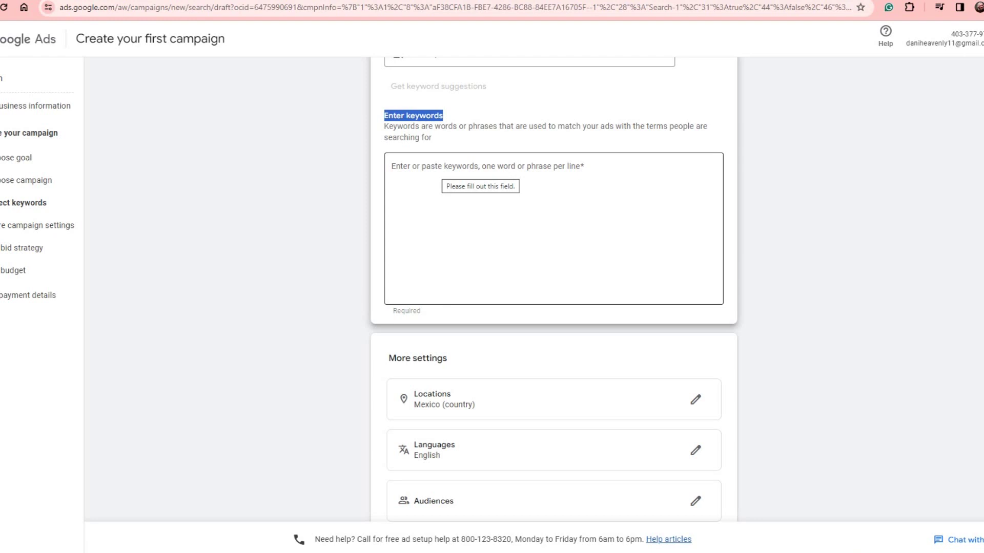
scroll(553, 287, "down", 3)
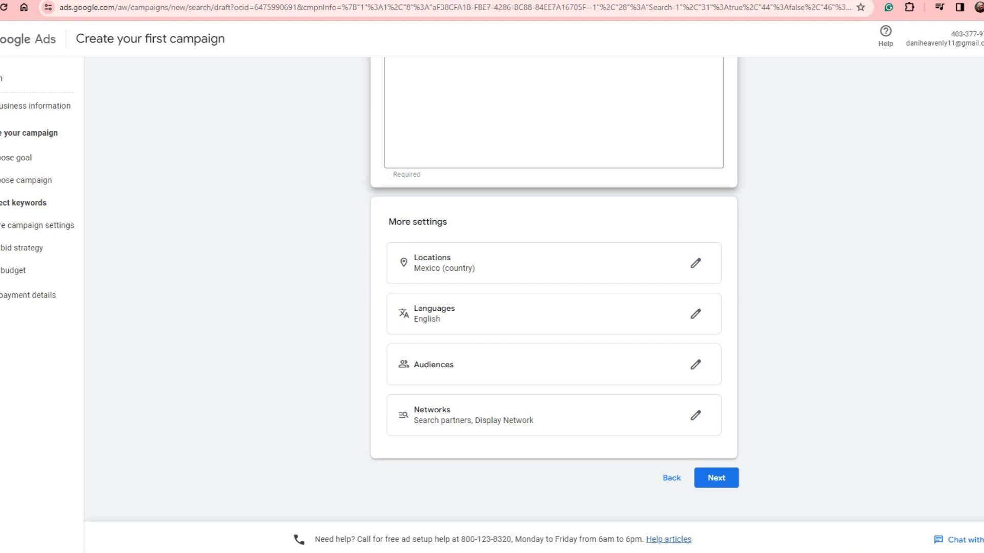
left_click(716, 478)
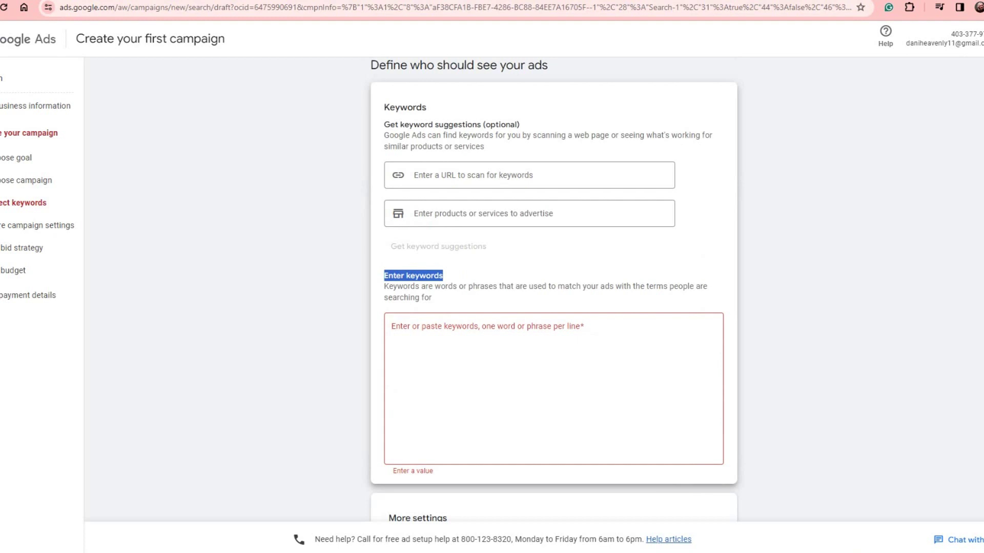
Enter diseño as the campaign keyword and continue to the ad creation page
scroll(553, 290, "down", 2)
left_click(464, 273)
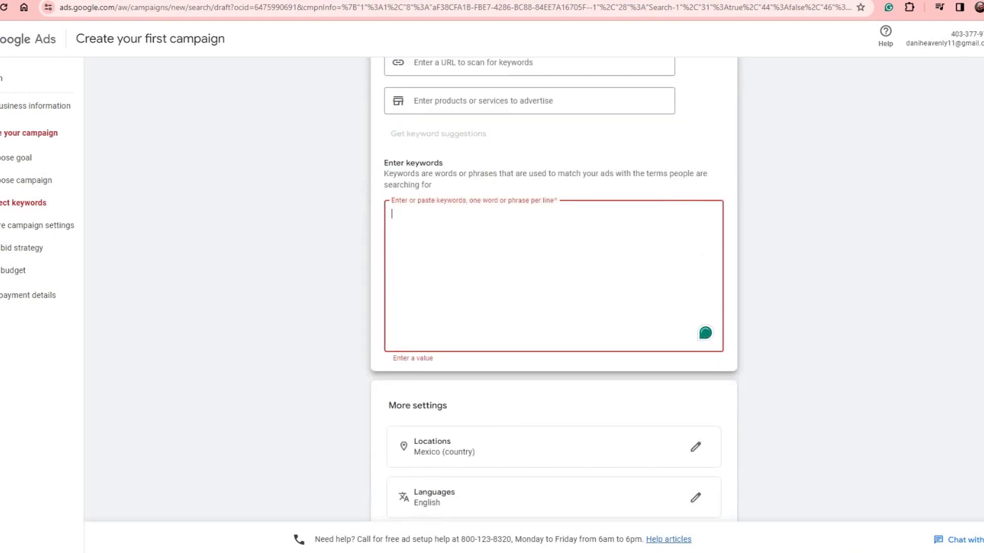
type("diseño")
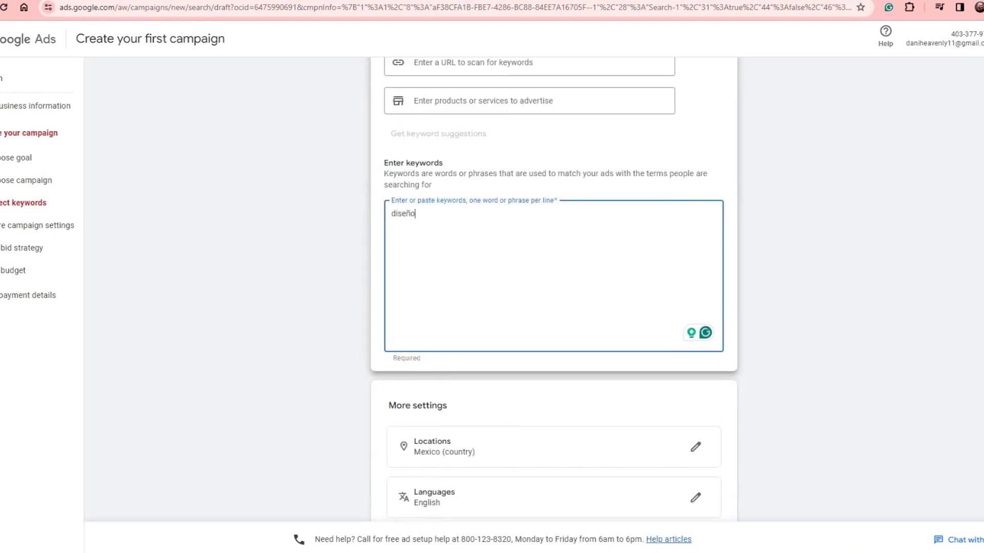
scroll(553, 290, "down", 4)
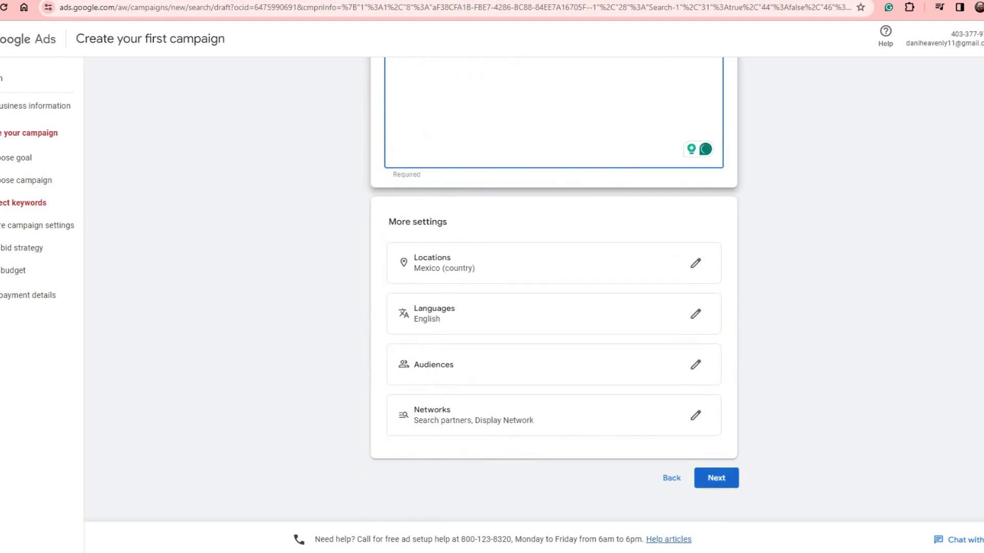
left_click(716, 478)
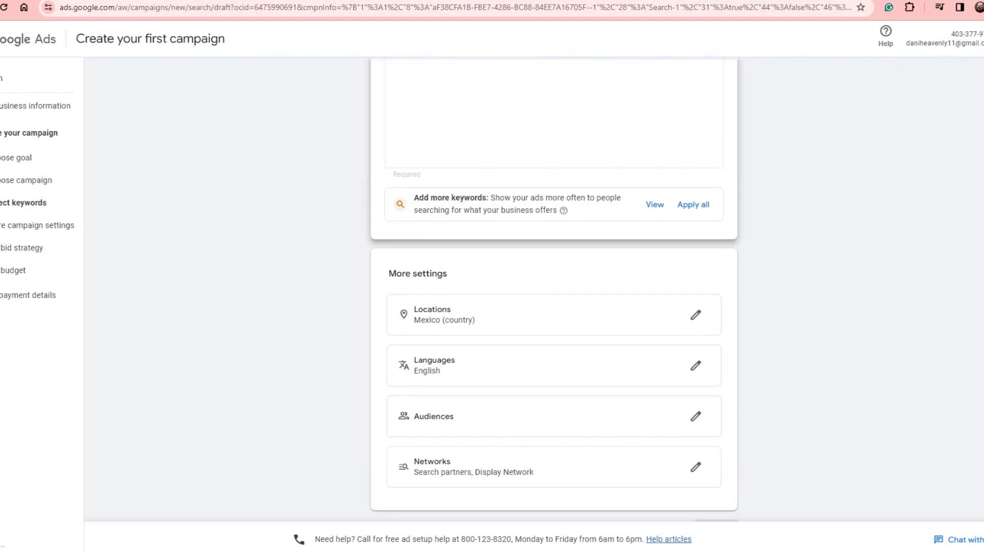
scroll(553, 290, "up", 2)
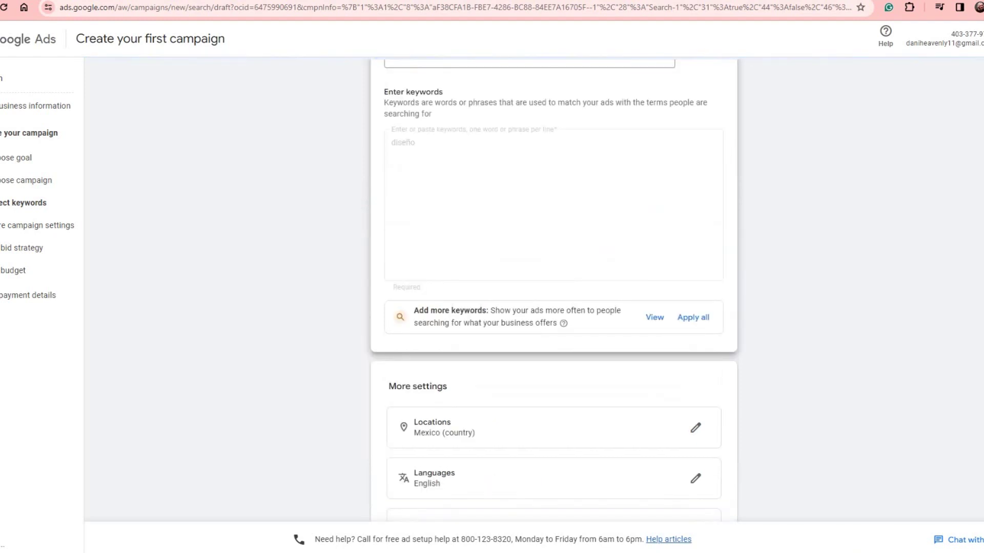
scroll(554, 290, "up", 2)
scroll(553, 290, "down", 5)
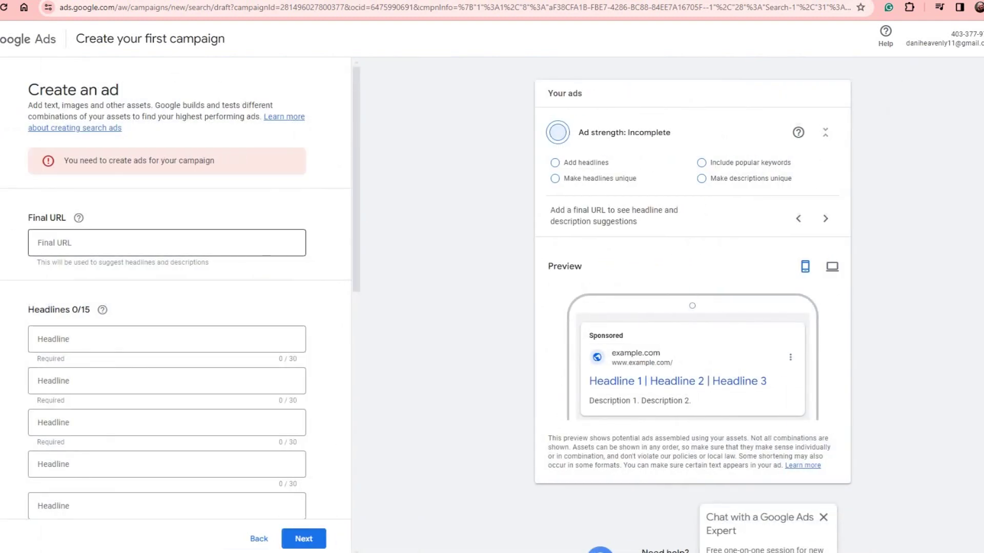
left_click_drag(118, 90, 67, 90)
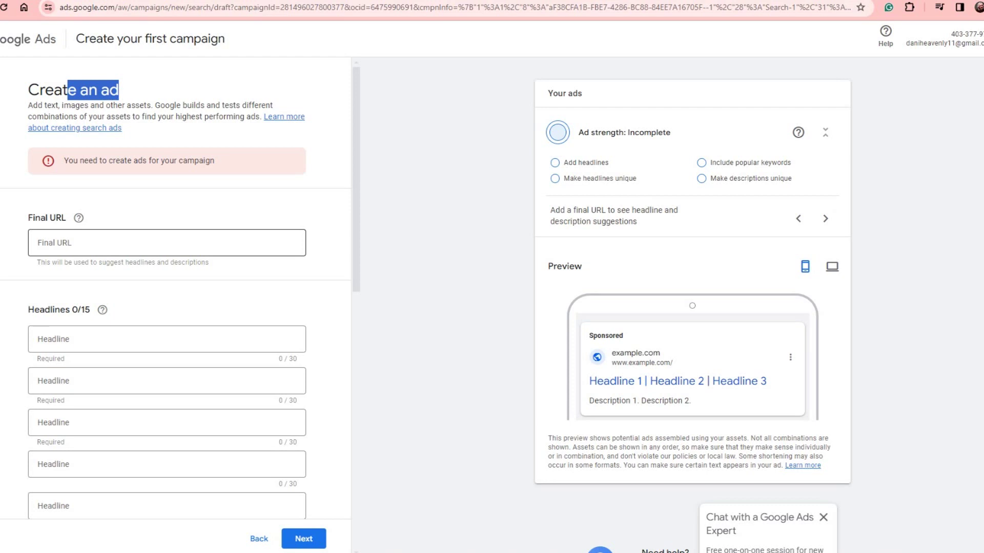
Enter Venta de zapatos, verano and oferta as the ad's first three headlines
scroll(174, 236, "down", 2)
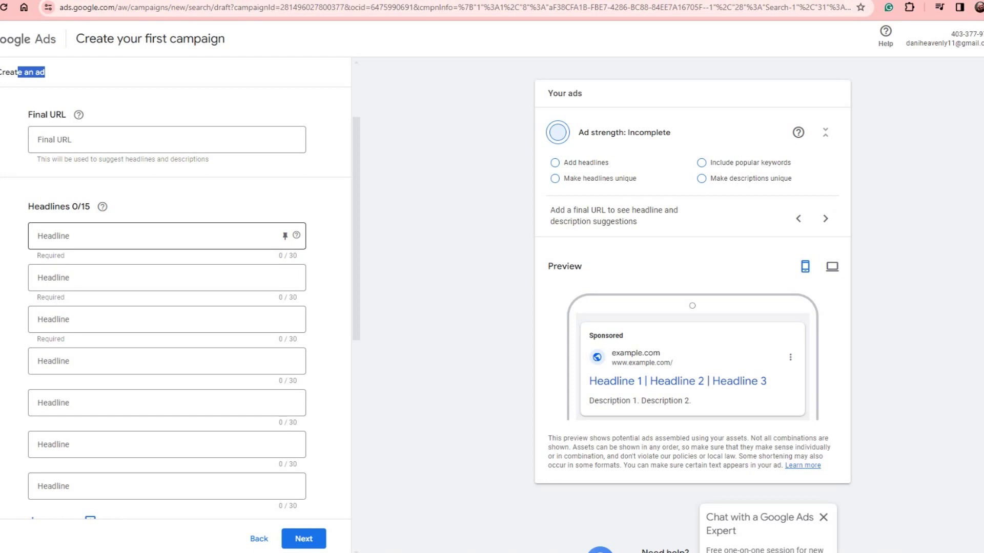
left_click(38, 235)
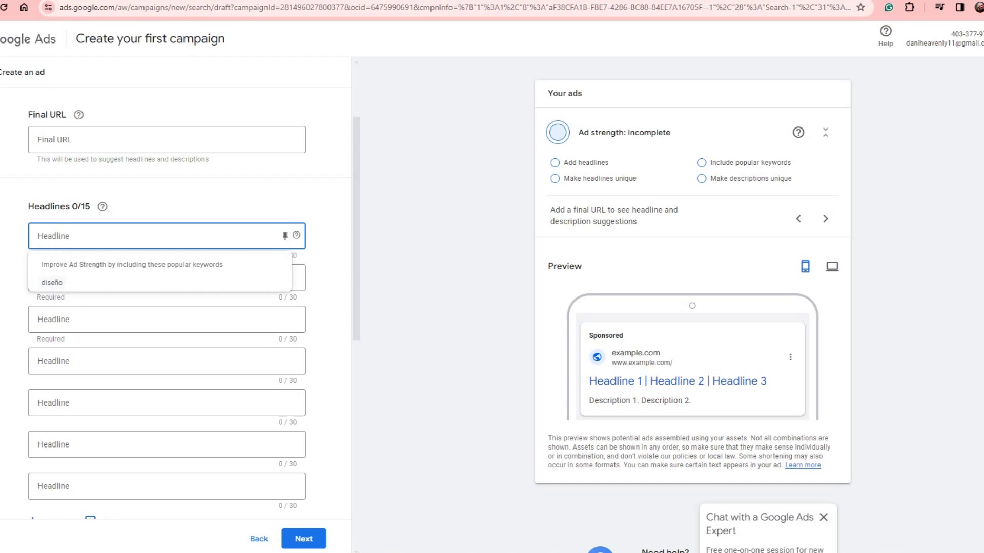
type("Venta de ")
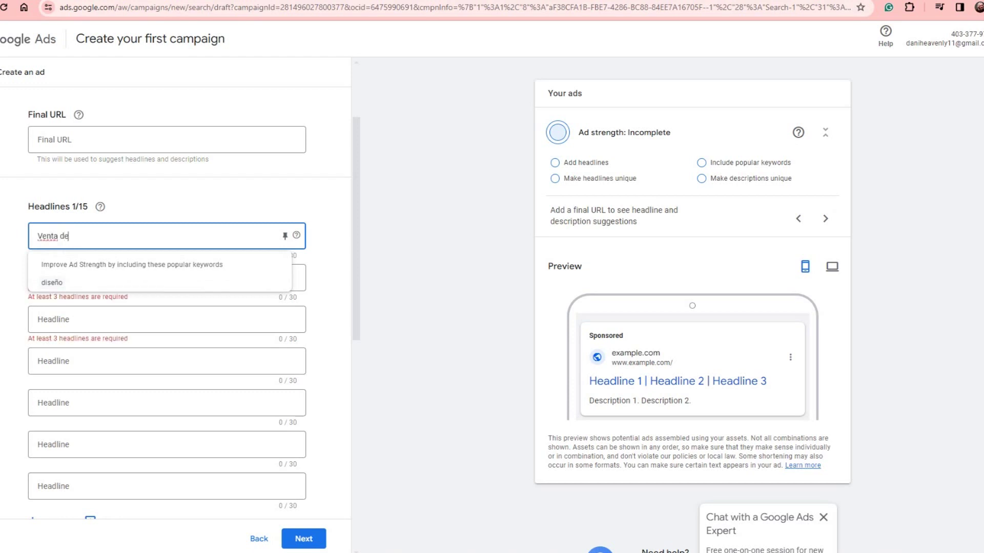
type("zapatos")
scroll(179, 302, "down", 1)
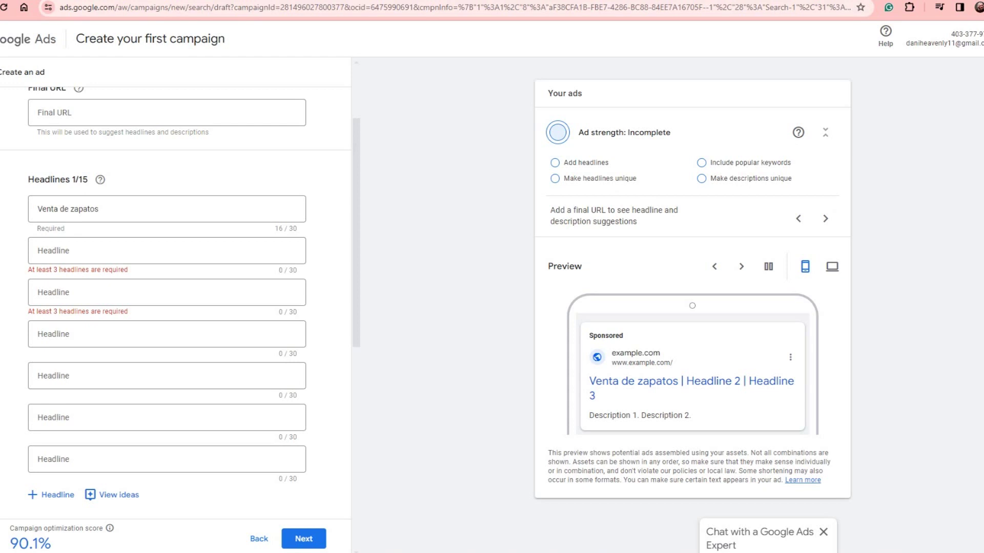
left_click(38, 251)
type("verano")
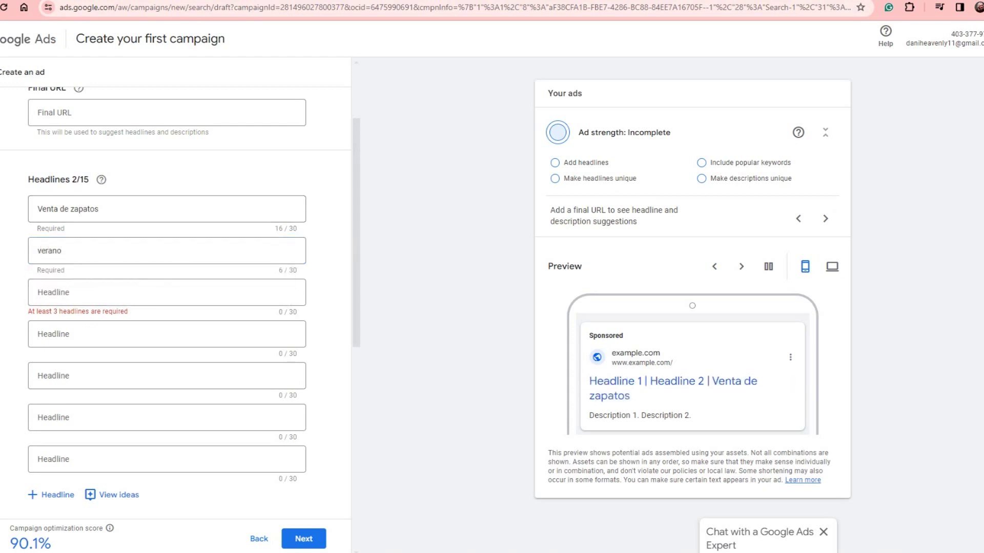
left_click(38, 292)
type("oferta")
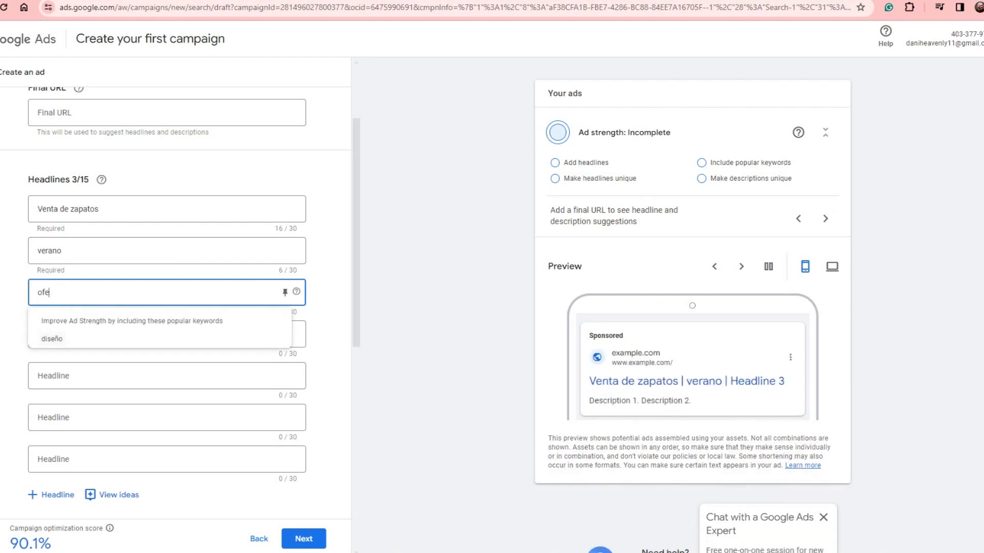
key("Tab")
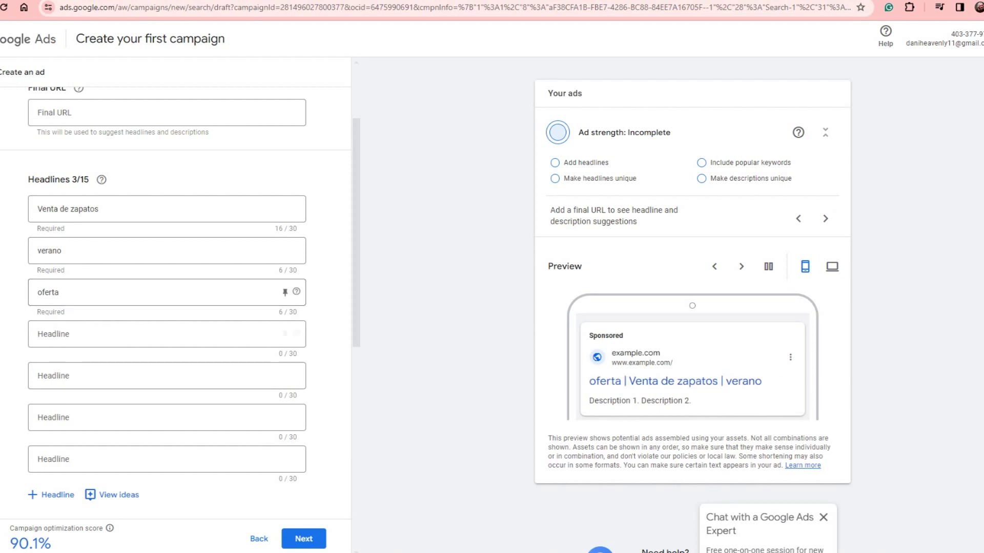
left_click(166, 334)
scroll(692, 305, "down", 1)
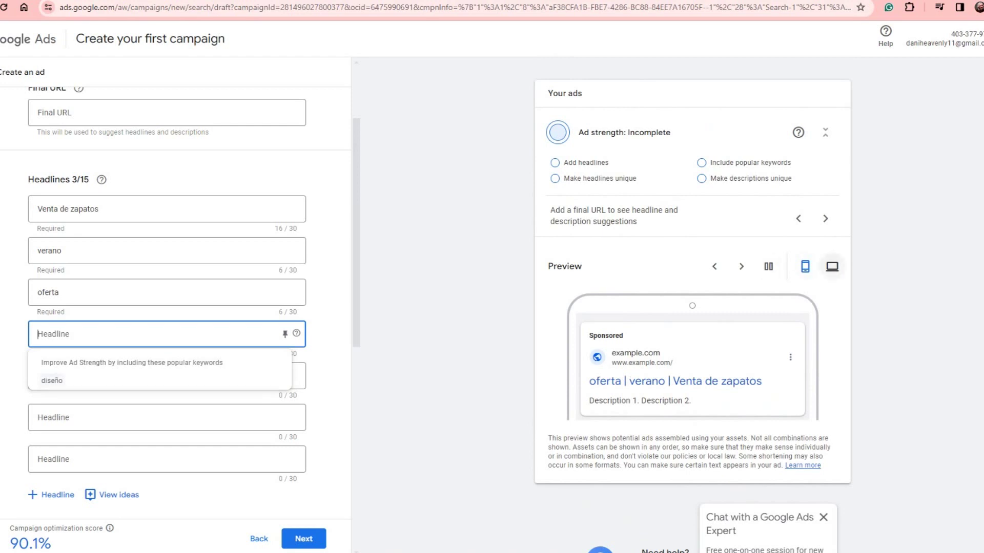
View the ad preview in desktop format, return to the mobile format and pause the preview rotation
left_click(832, 267)
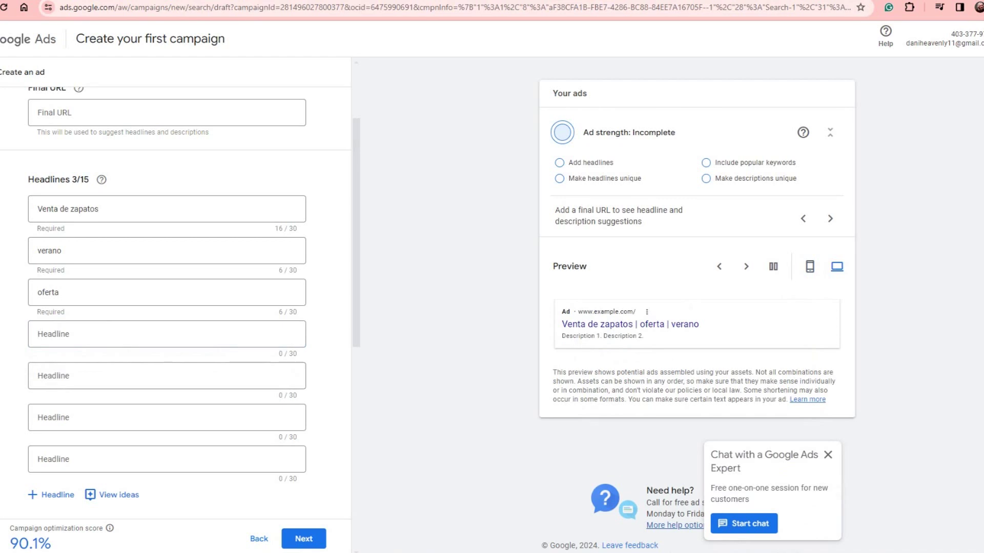
left_click(810, 267)
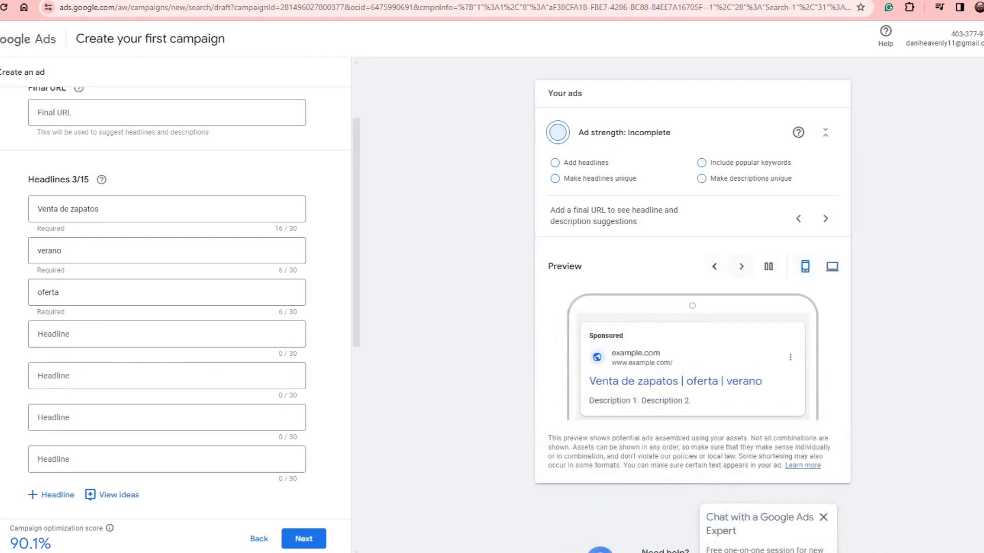
left_click(768, 266)
Enter "Si quieres estranar nuevo zapatos este verano tenemos oferta para ti" as the ad's first description
scroll(692, 308, "down", 2)
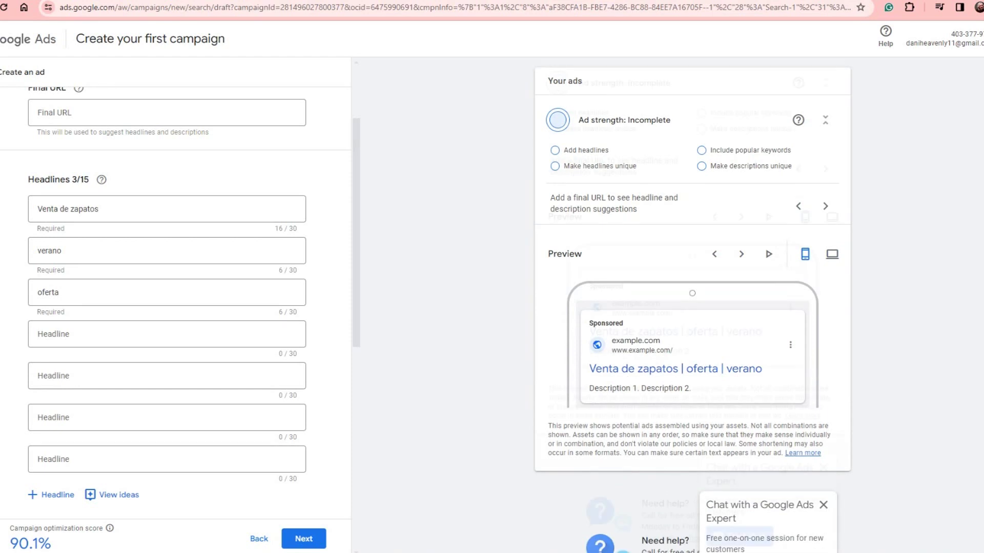
scroll(174, 256, "down", 6)
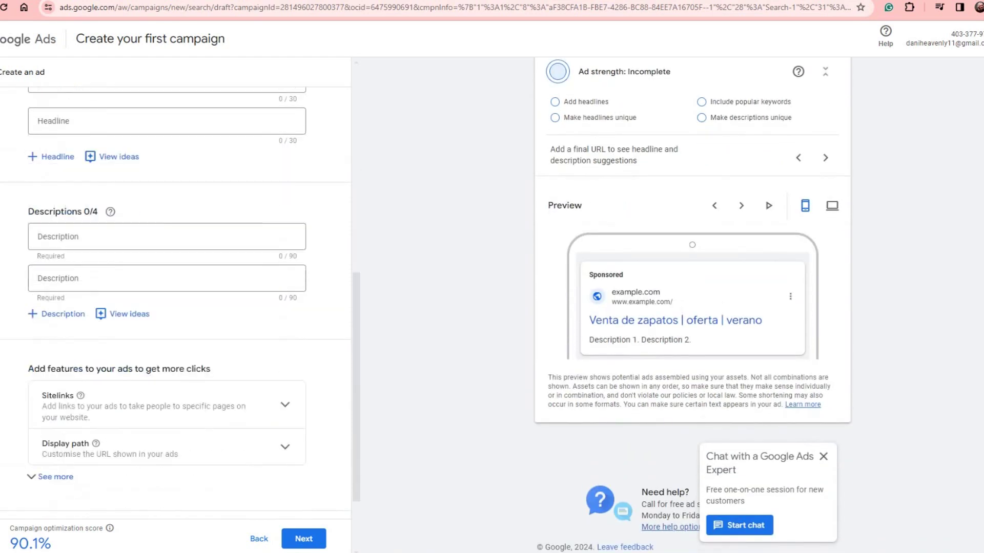
left_click(159, 236)
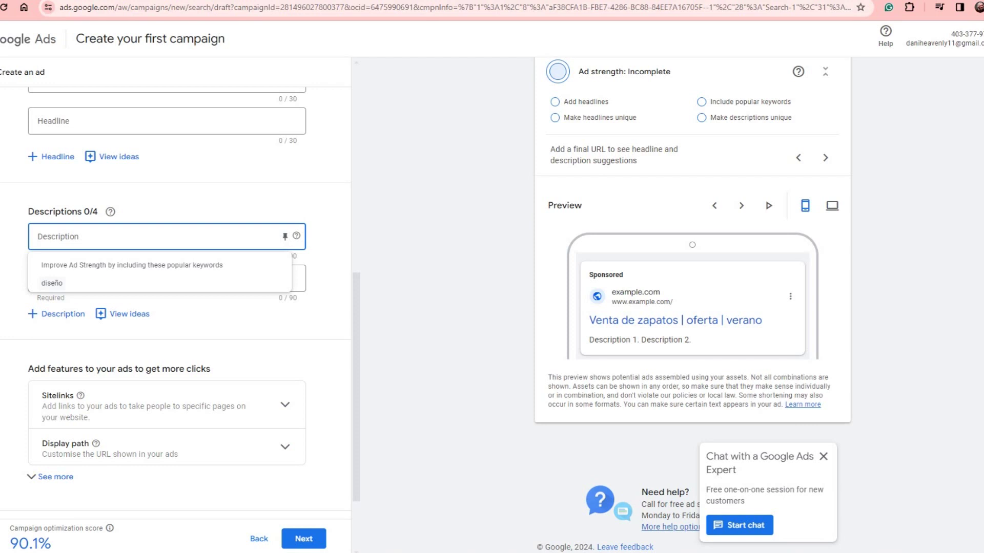
key("Escape")
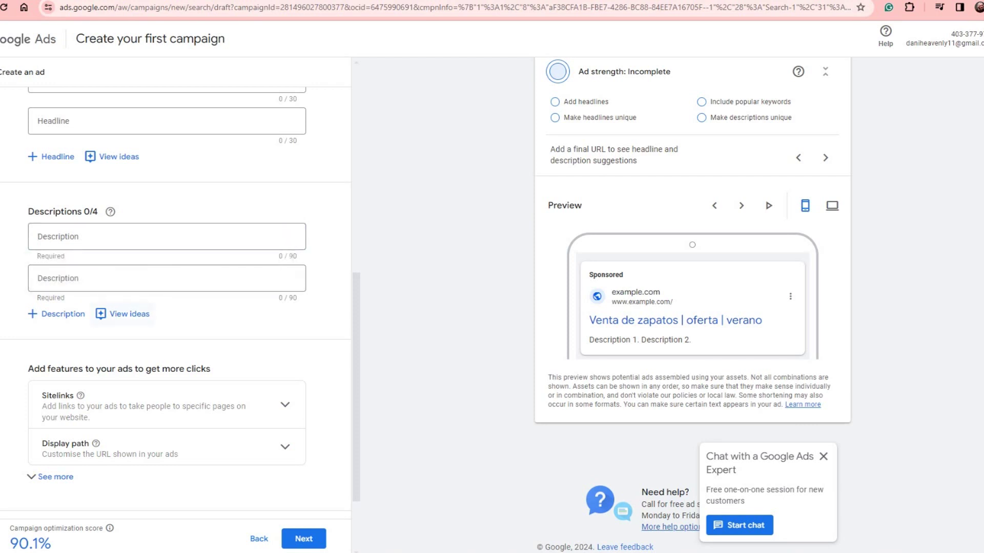
left_click(296, 235)
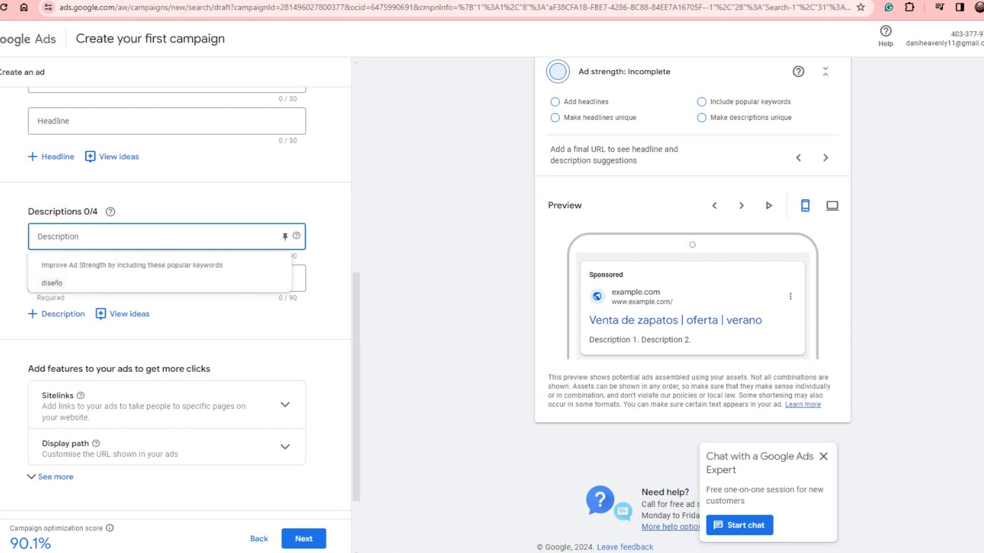
type("Si quieres")
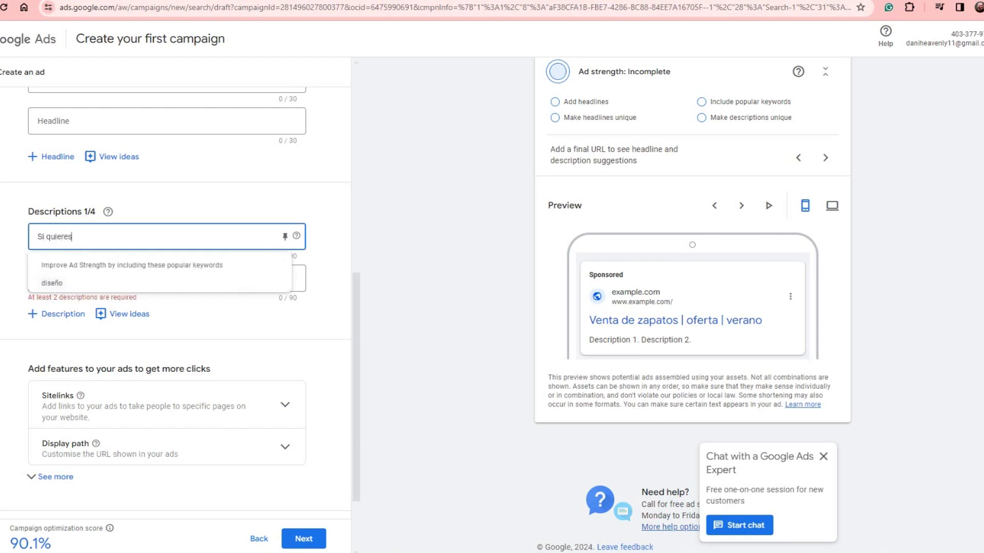
type(" estranar nuevo zapatos ")
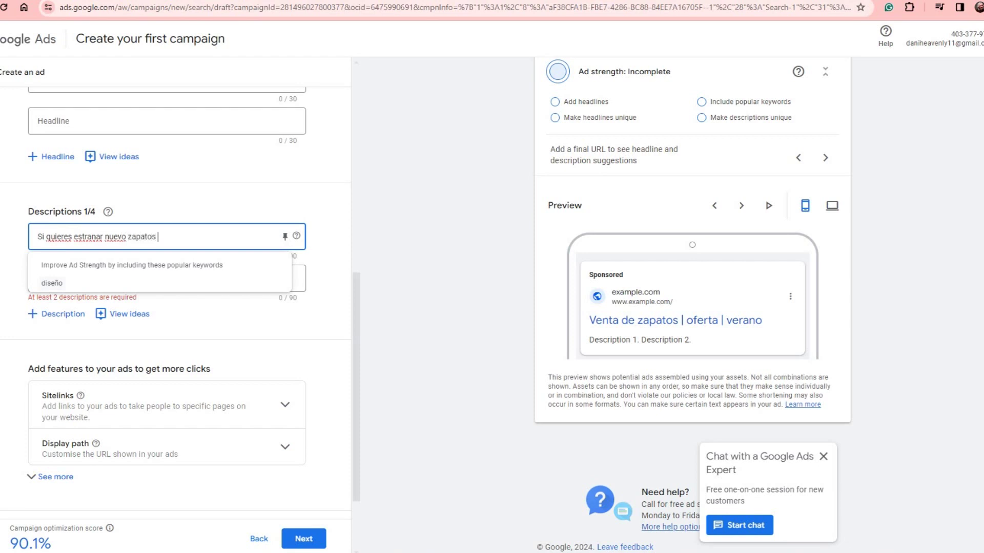
type("este verano tenemos ofer")
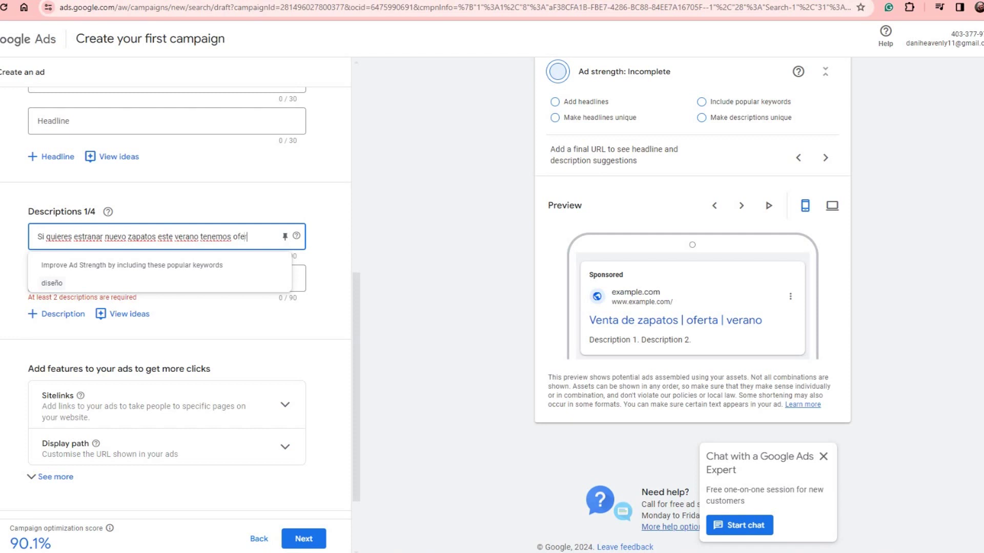
type("ta para ti")
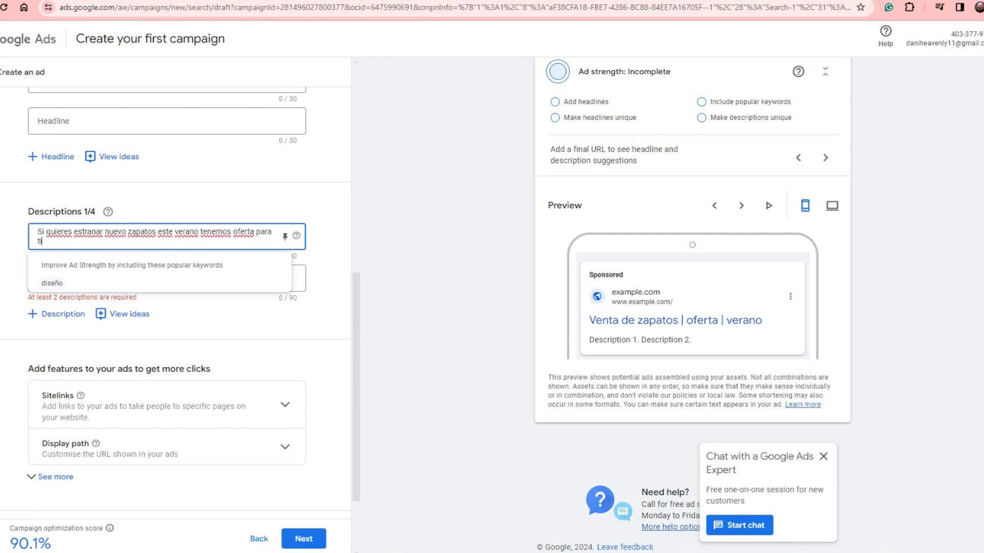
key("Tab")
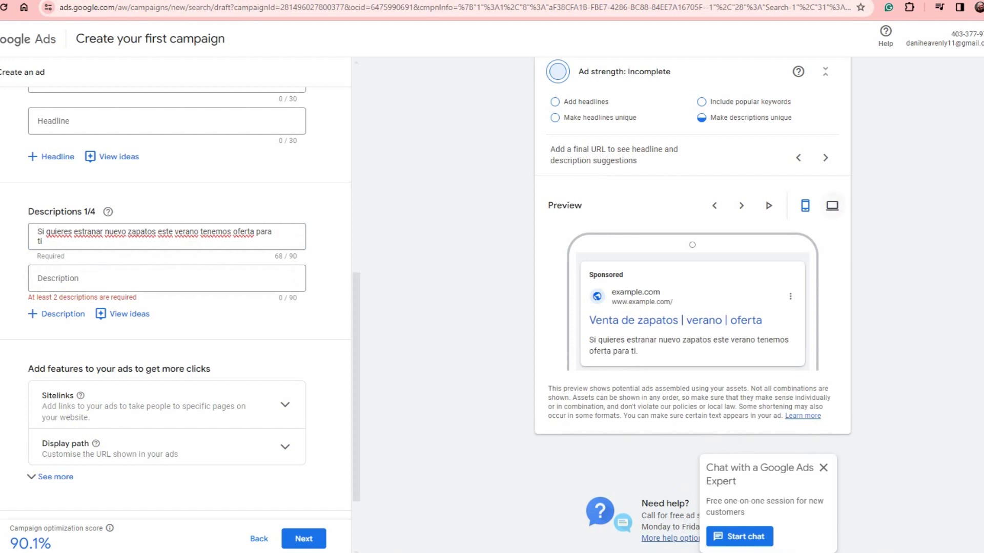
Compare the desktop and mobile previews of the ad and look over the ad features and campaign settings below the descriptions
left_click(832, 205)
left_click(809, 266)
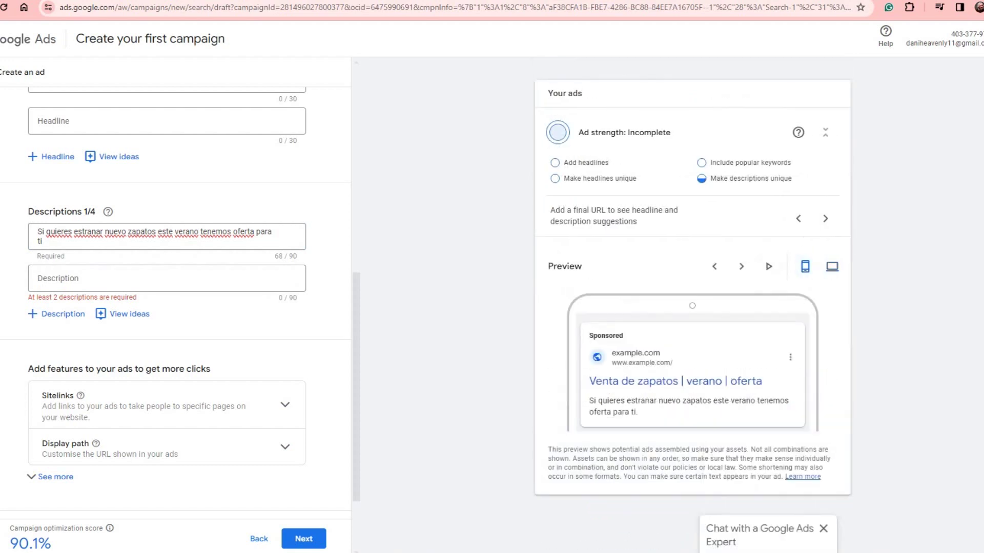
scroll(295, 277, "down", 2)
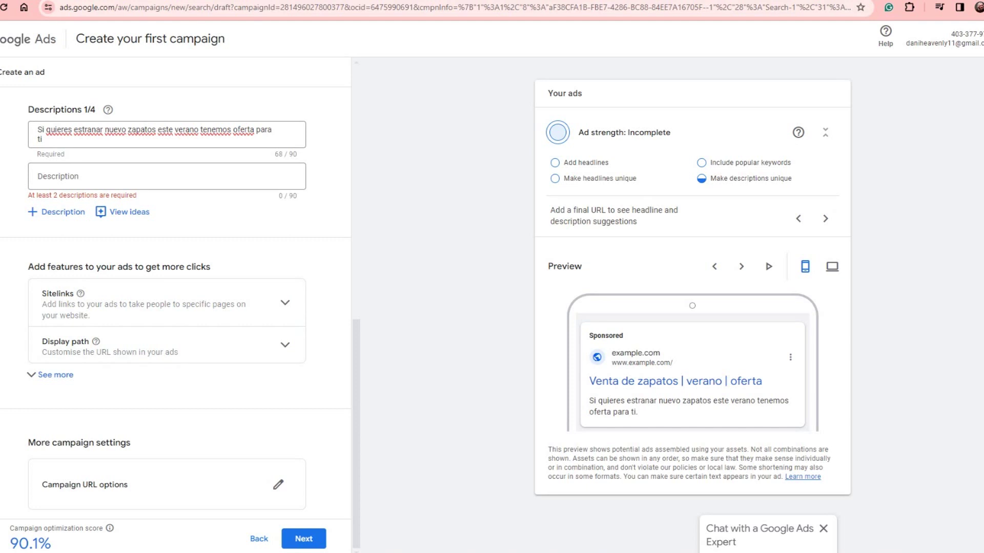
scroll(175, 302, "up", 1)
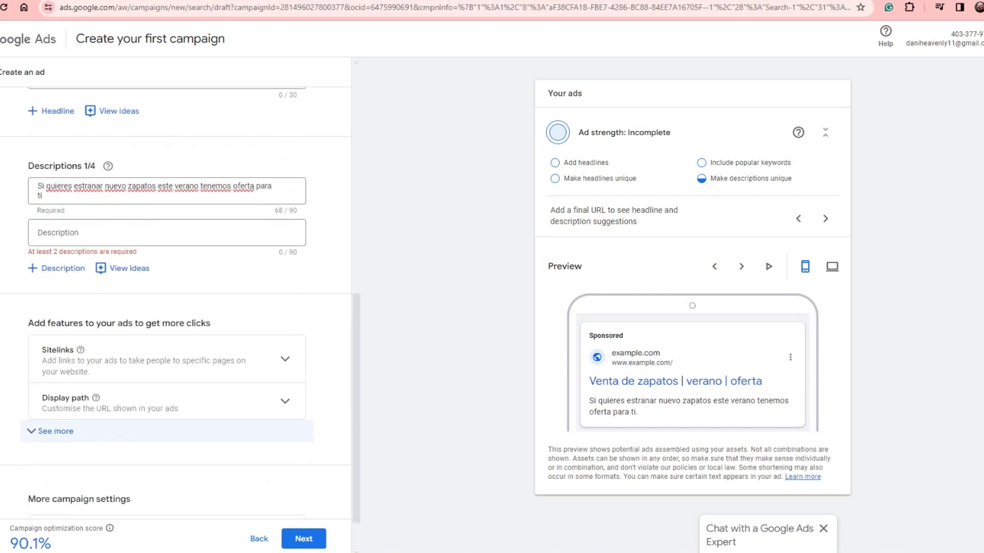
Copy the text of the first description into the second description field
left_click(167, 233)
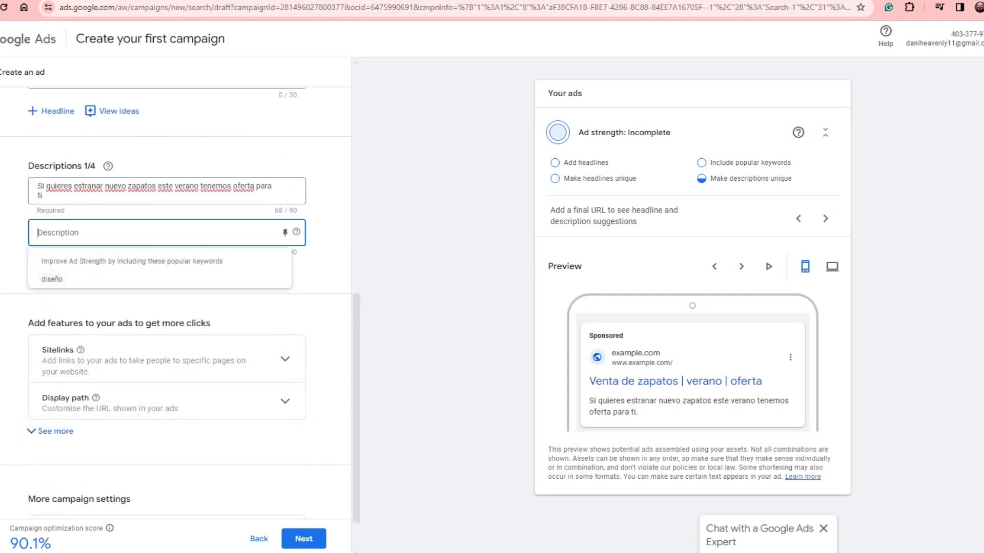
scroll(175, 302, "down", 1)
scroll(176, 302, "up", 3)
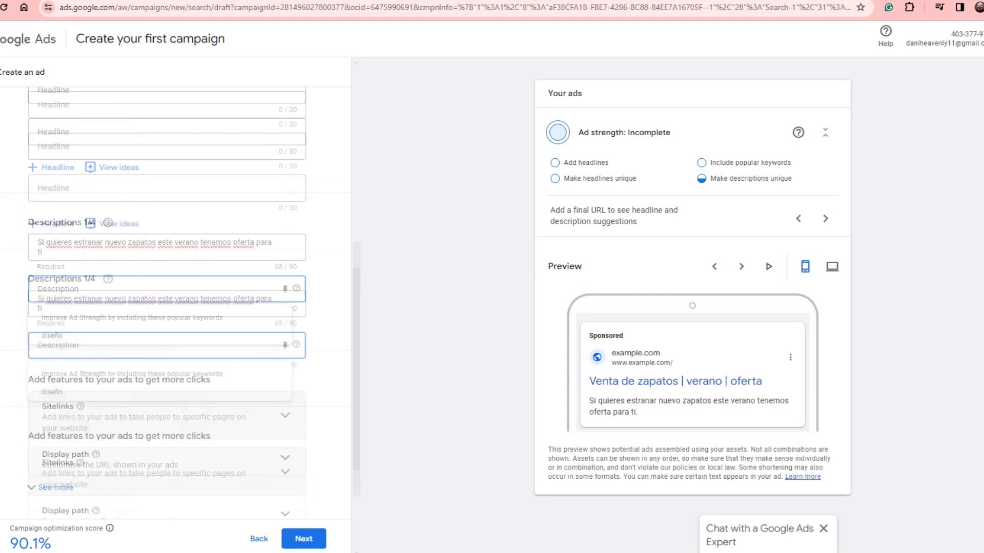
scroll(174, 307, "up", 1)
scroll(174, 308, "down", 1)
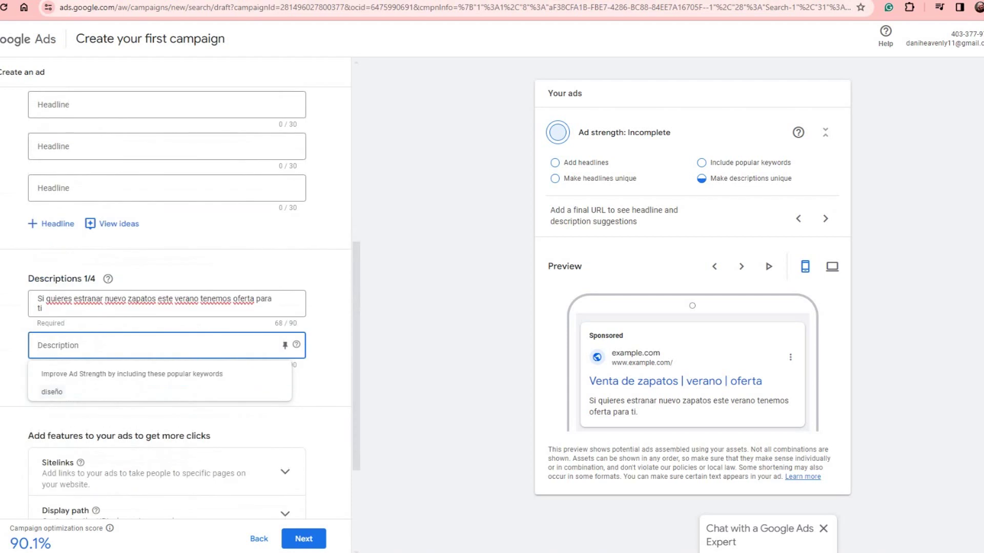
key("shift+Tab")
key("ctrl+c")
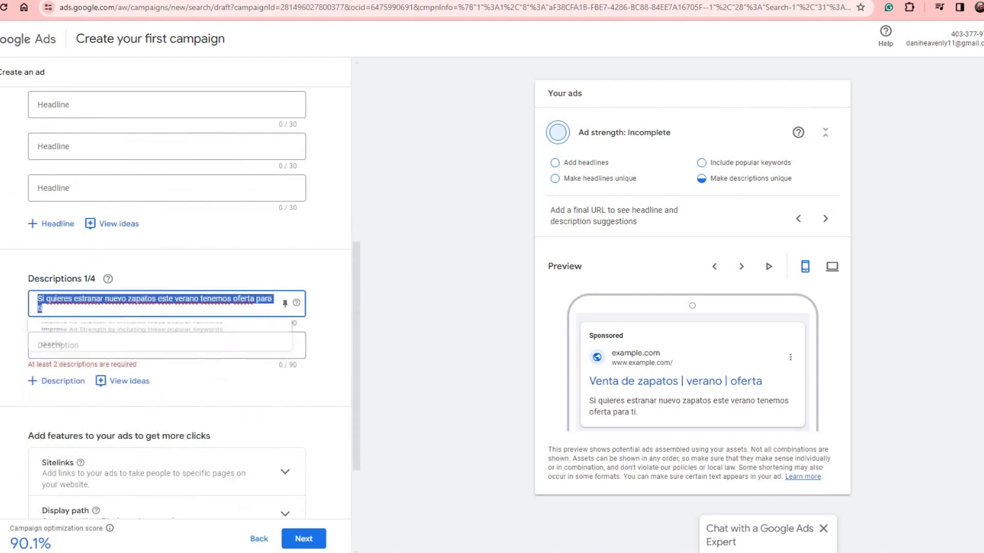
key("Tab")
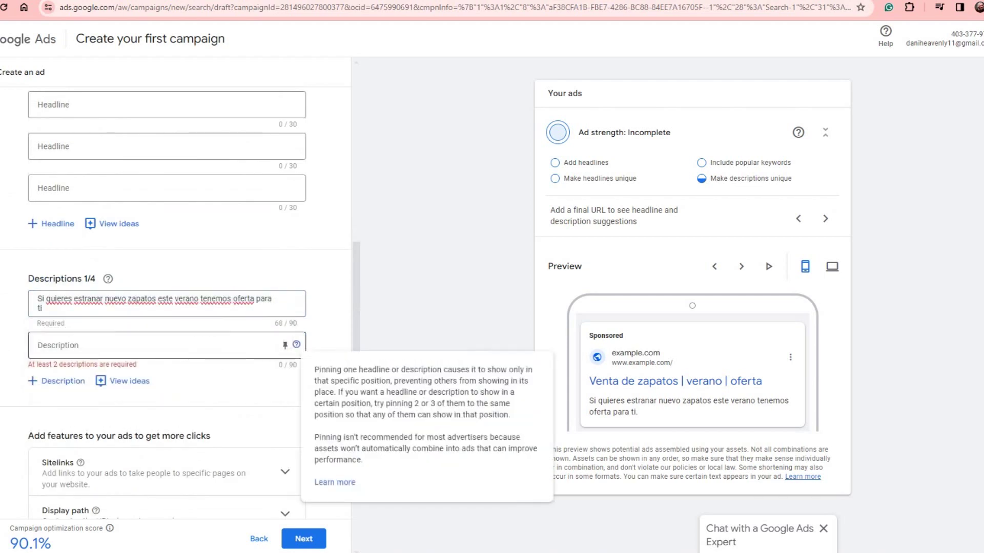
key("ctrl+v")
key("Tab")
scroll(176, 302, "down", 3)
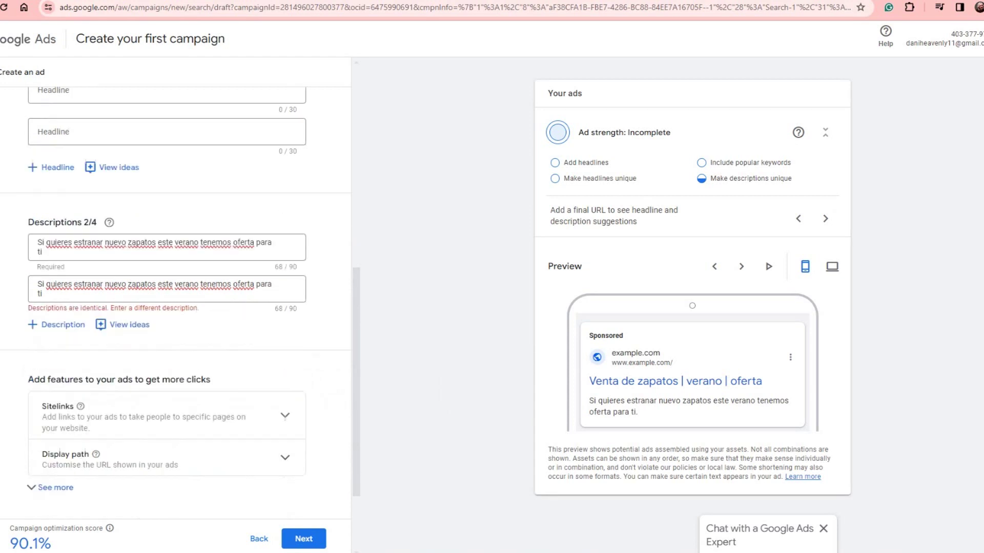
Set the ad's final URL to cuteshoes.com
scroll(175, 303, "up", 3)
scroll(174, 308, "up", 10)
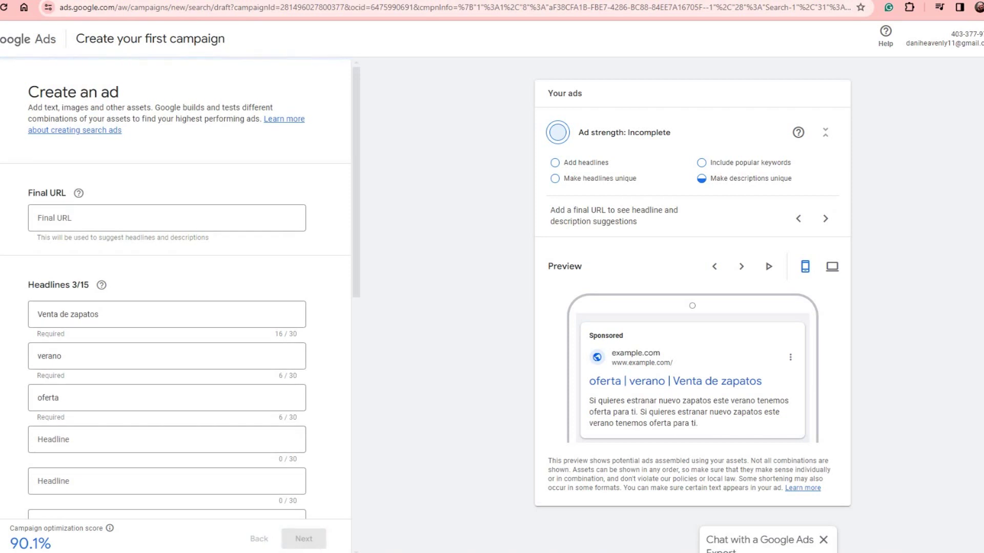
type("cuteshoes.com")
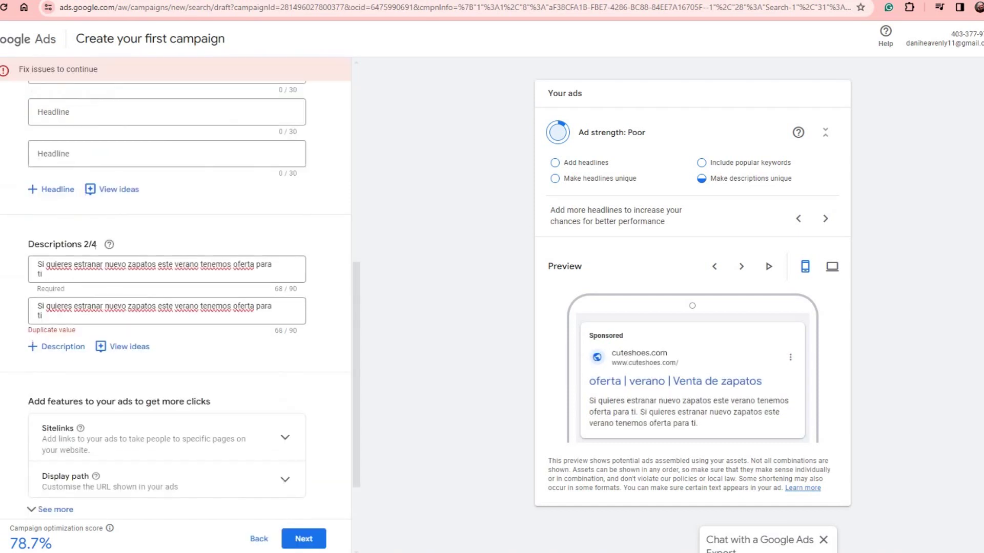
Remove "para ti" from the end of the second description and continue to the bid strategy page
scroll(285, 307, "up", 4)
scroll(285, 358, "down", 3)
left_click_drag(42, 370, 256, 360)
key("BackSpace")
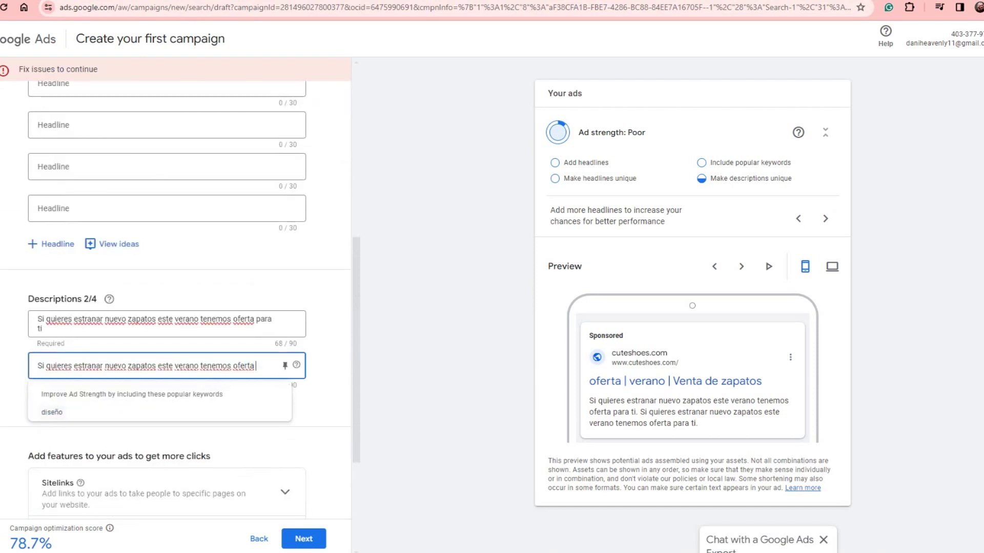
left_click(303, 539)
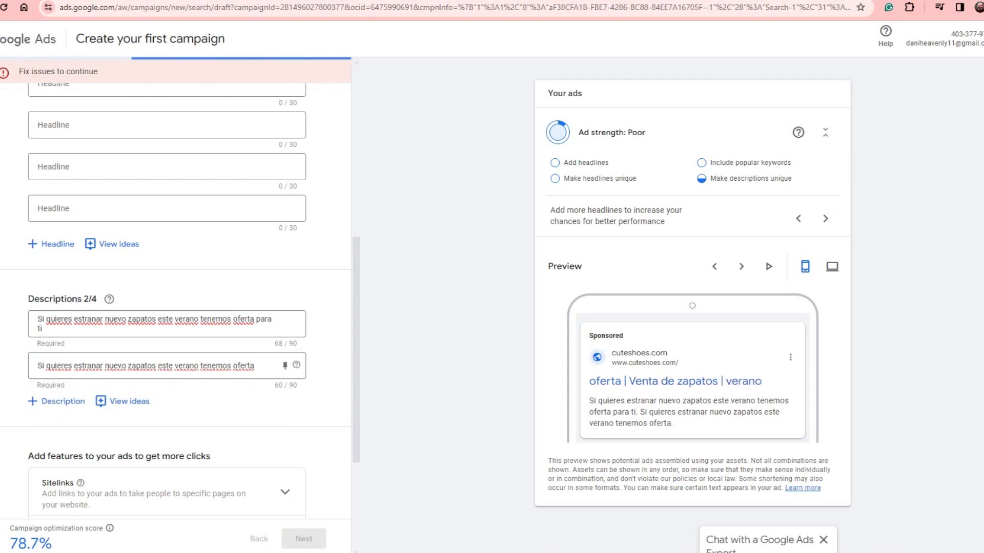
scroll(175, 300, "down", 2)
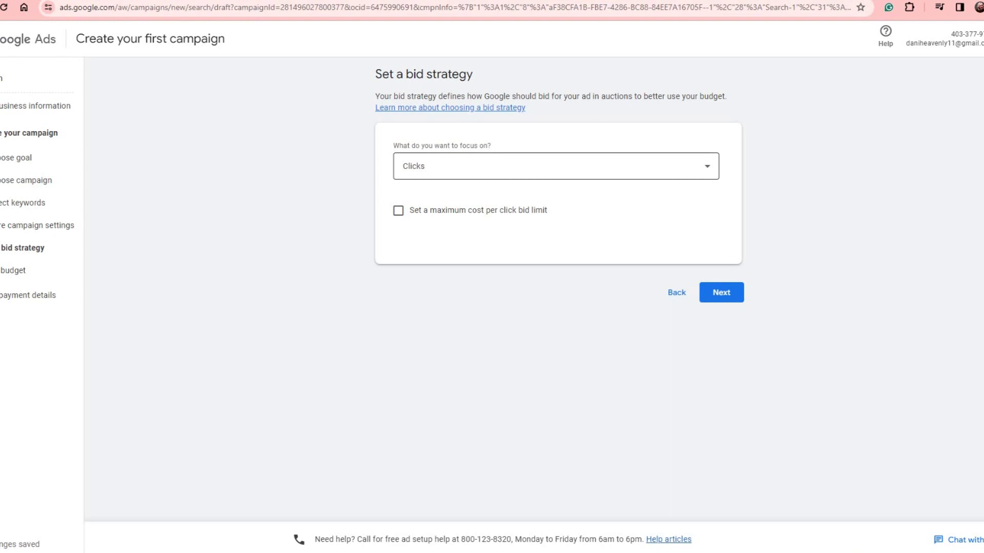
left_click(555, 166)
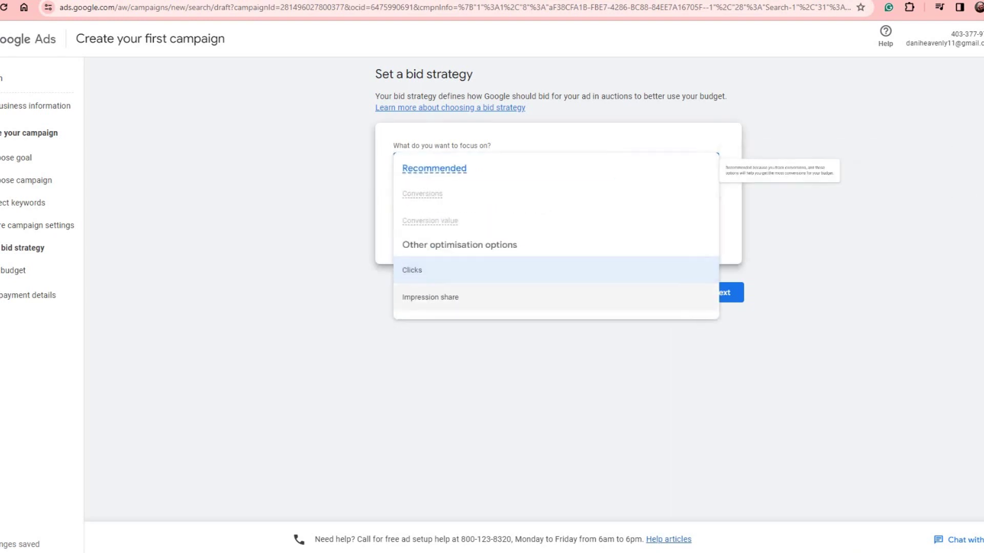
key("Return")
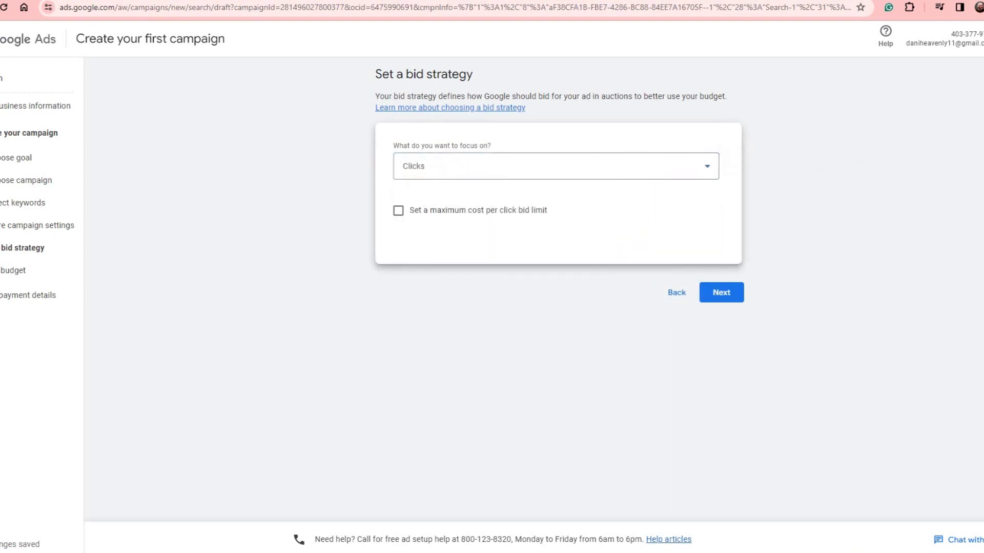
key("Tab")
key("space")
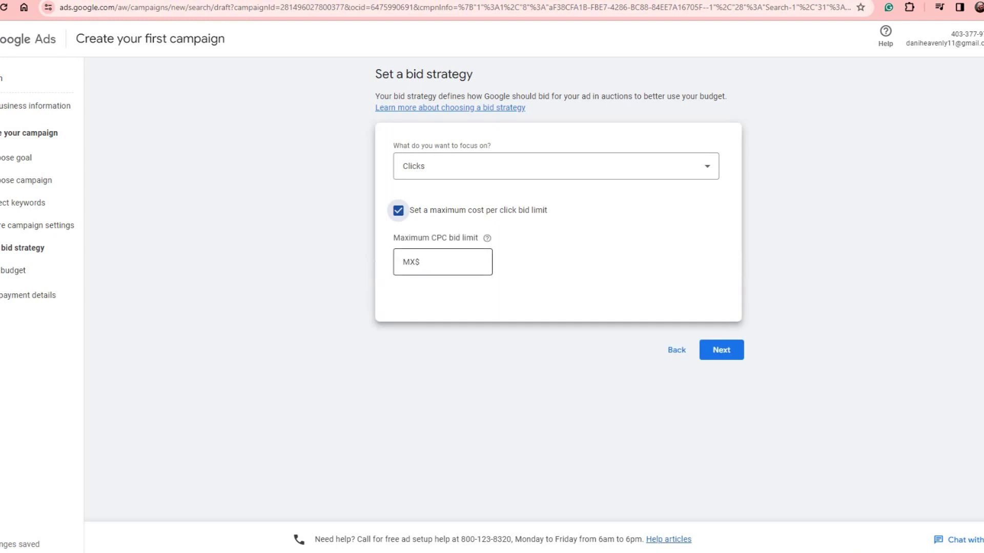
left_click(443, 262)
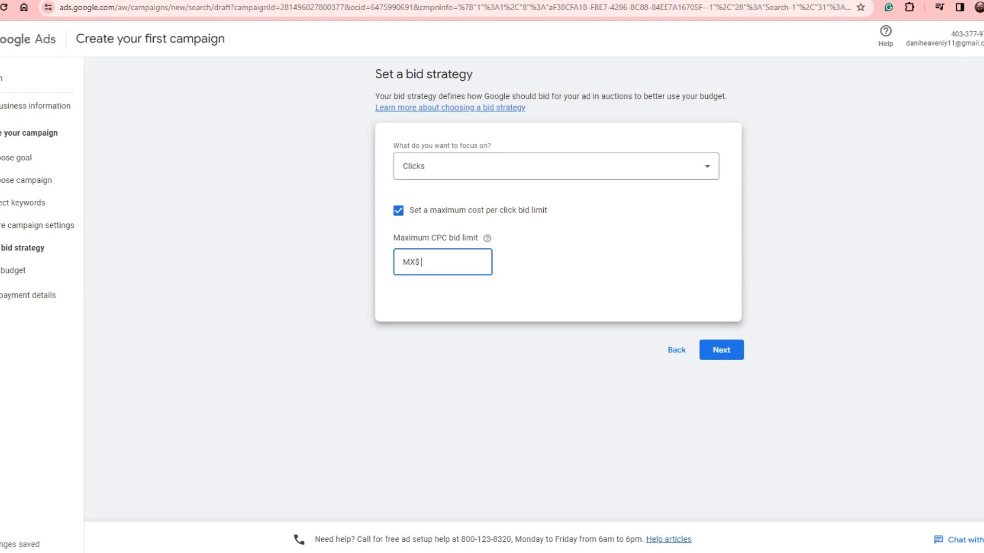
left_click(398, 210)
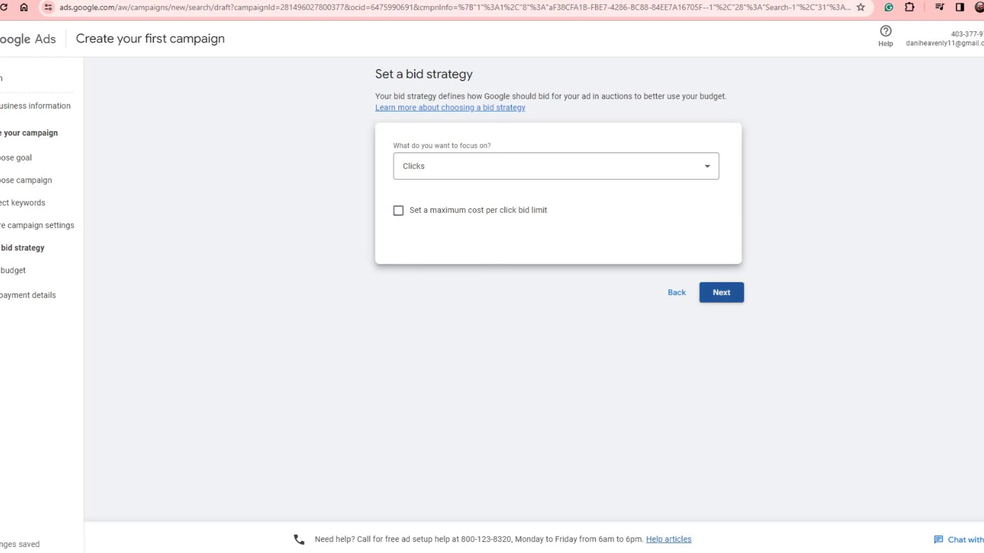
Accept the Clicks bid strategy without a bid limit and continue with the recommended average daily budget of MX$300.48
left_click(722, 293)
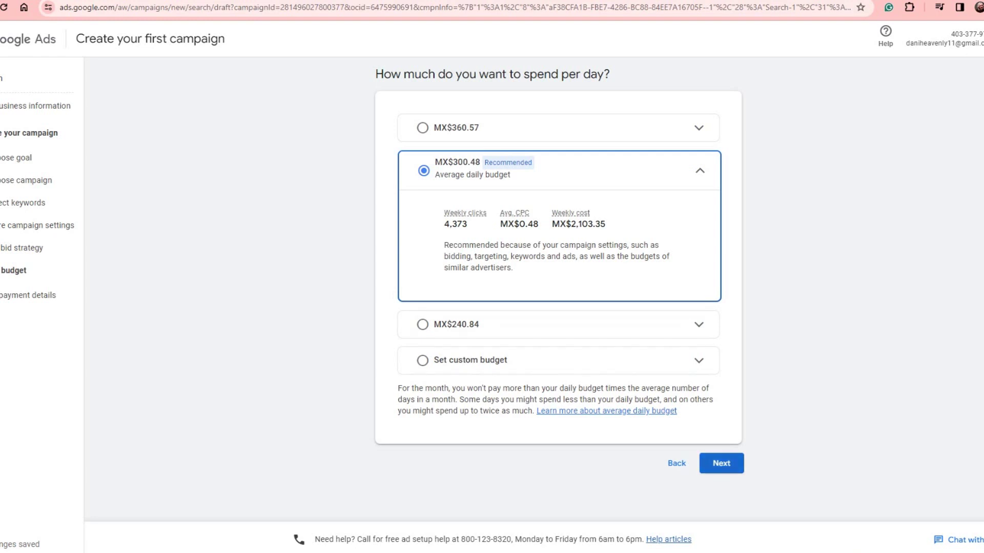
left_click(721, 464)
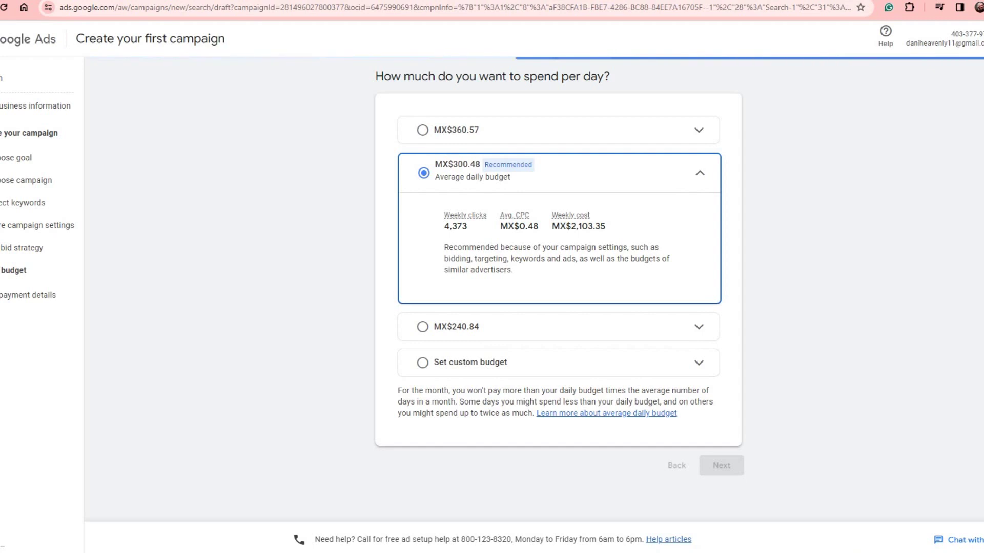
Look over the account and payment details form, from country and time zone through payments profile, customer info and payment method to the contact preferences
scroll(553, 305, "down", 5)
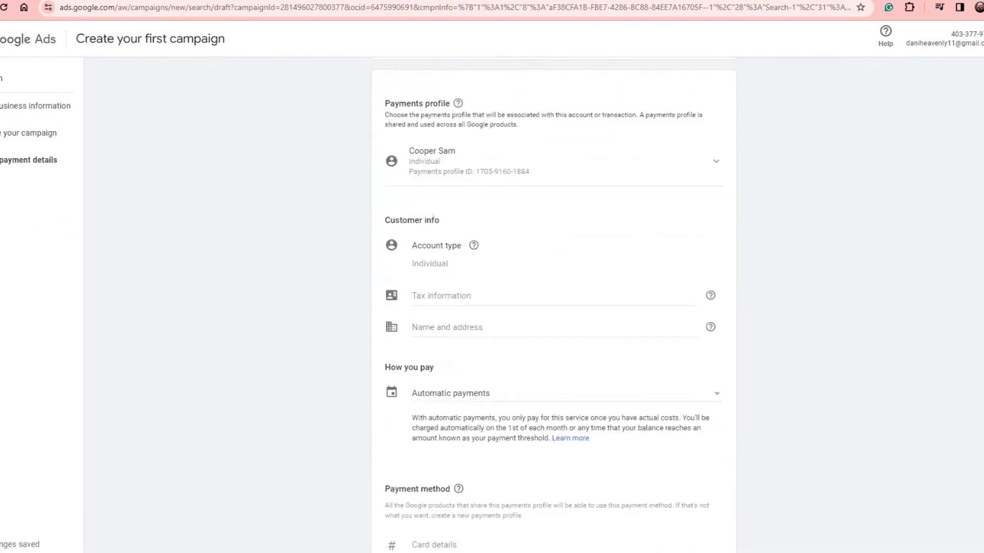
scroll(553, 305, "up", 4)
scroll(554, 307, "up", 1)
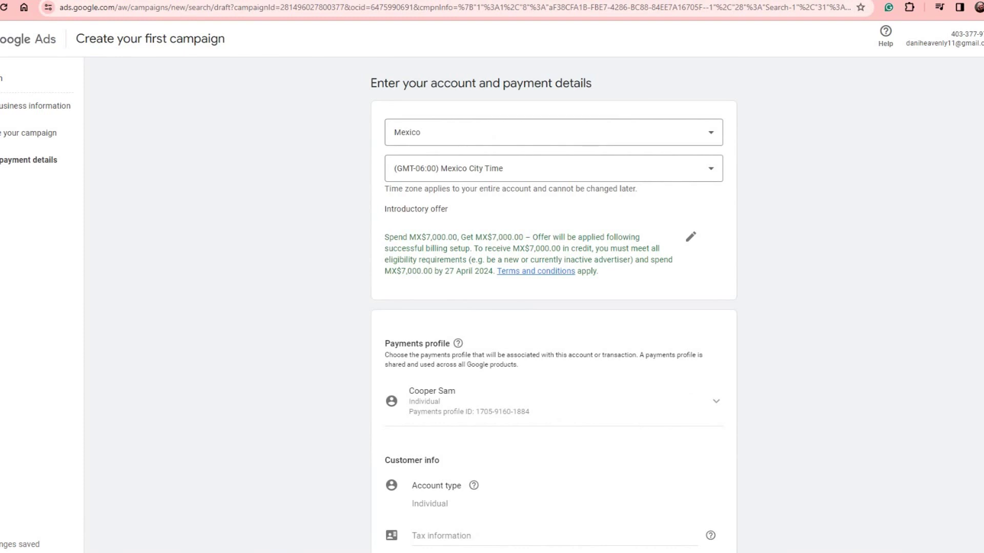
scroll(554, 308, "down", 5)
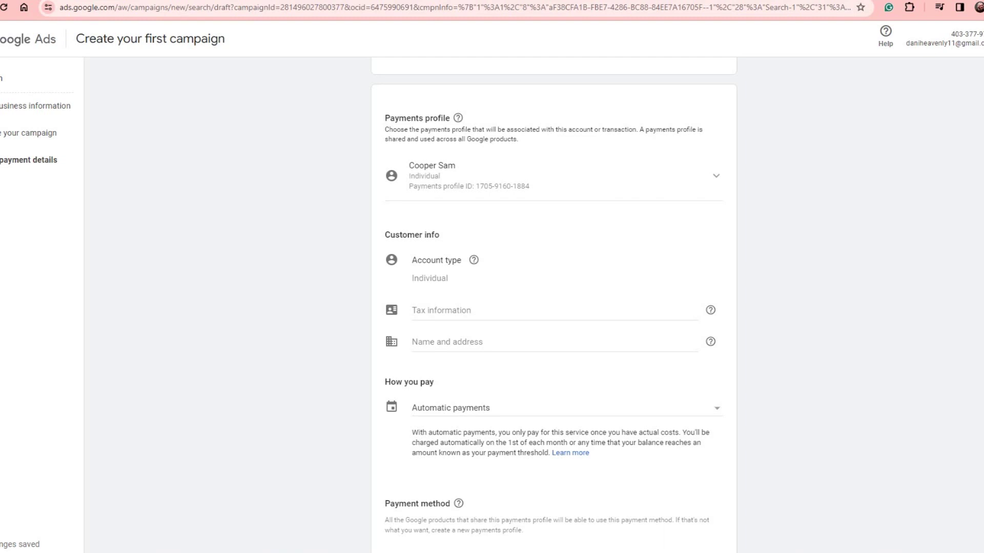
scroll(554, 308, "down", 7)
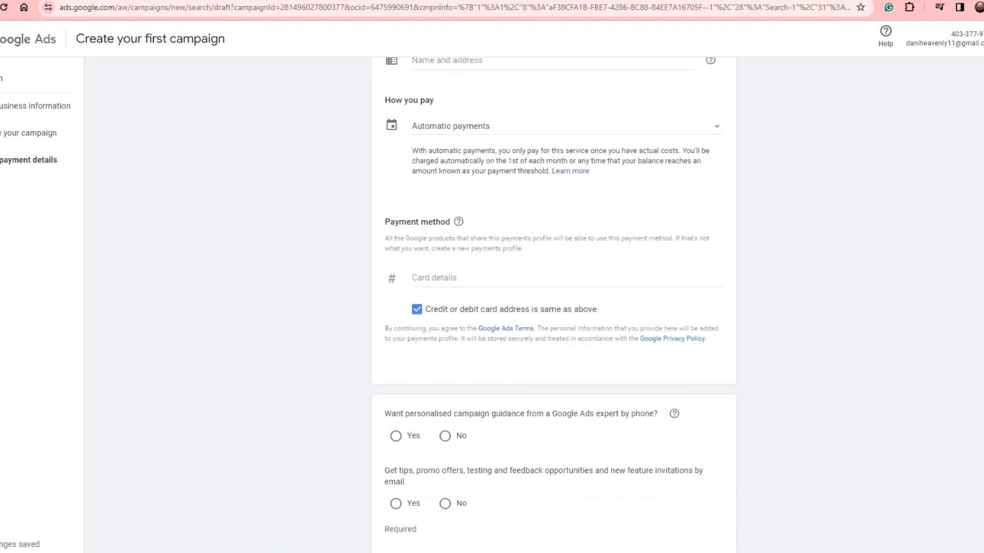
scroll(553, 308, "up", 5)
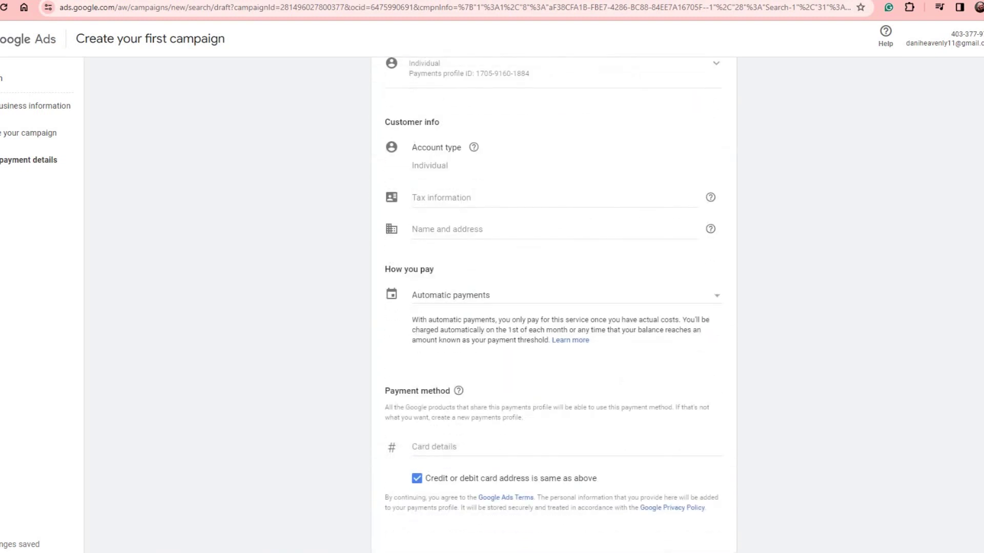
scroll(553, 308, "down", 7)
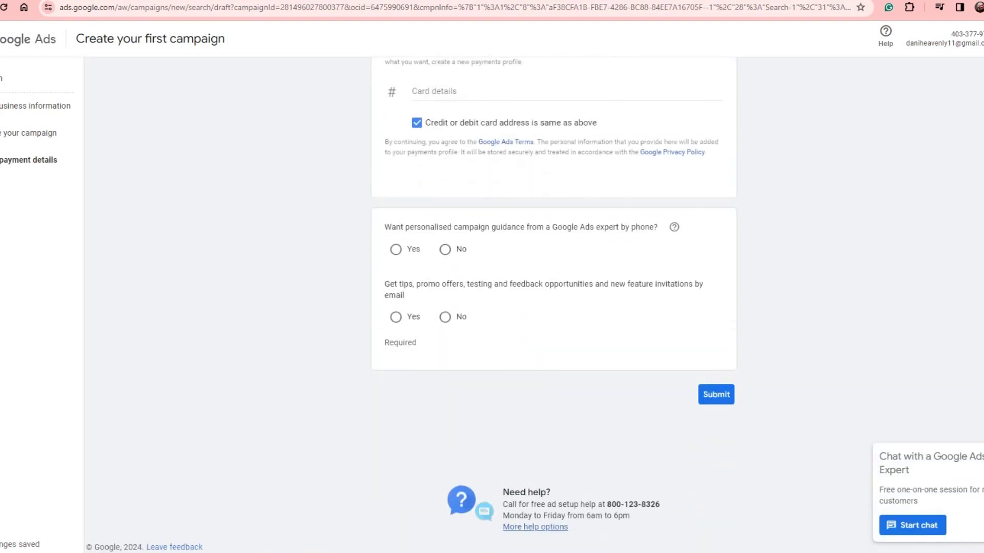
scroll(554, 307, "up", 9)
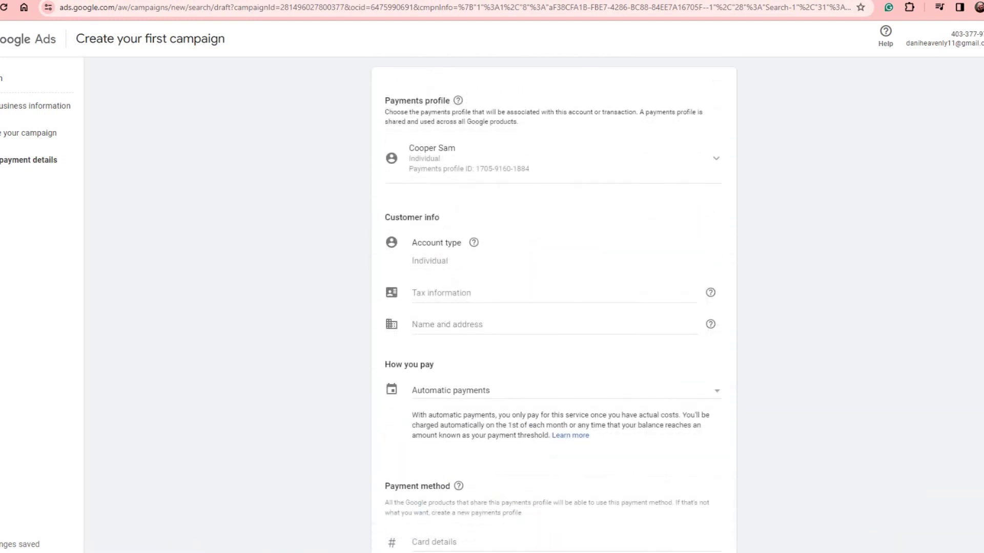